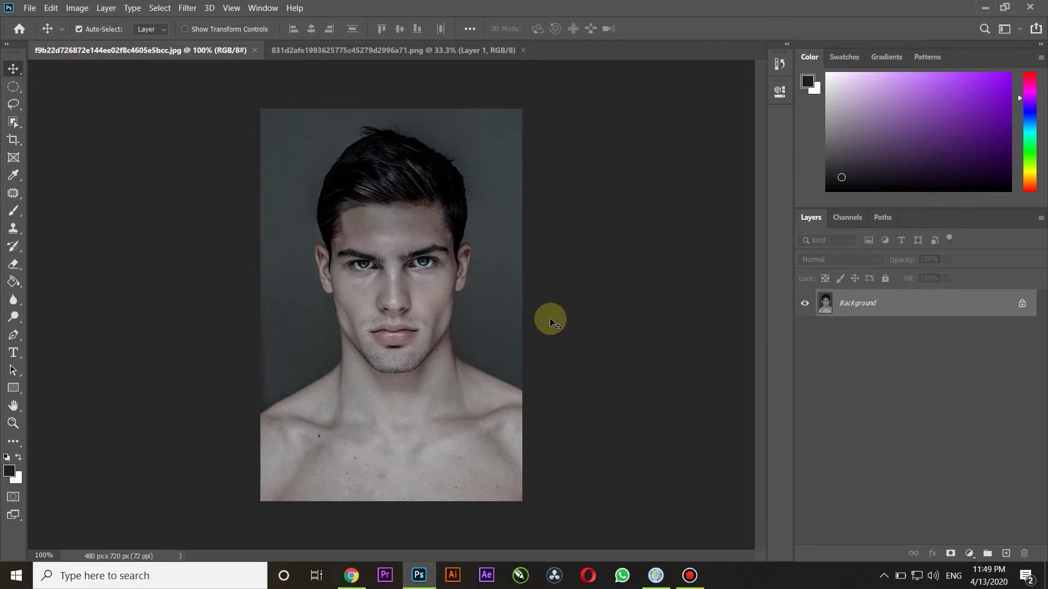
Duplicate the portrait's Background layer and name the copy 'Copy Portrait Photo'
left_click_drag(896, 304, 1006, 553)
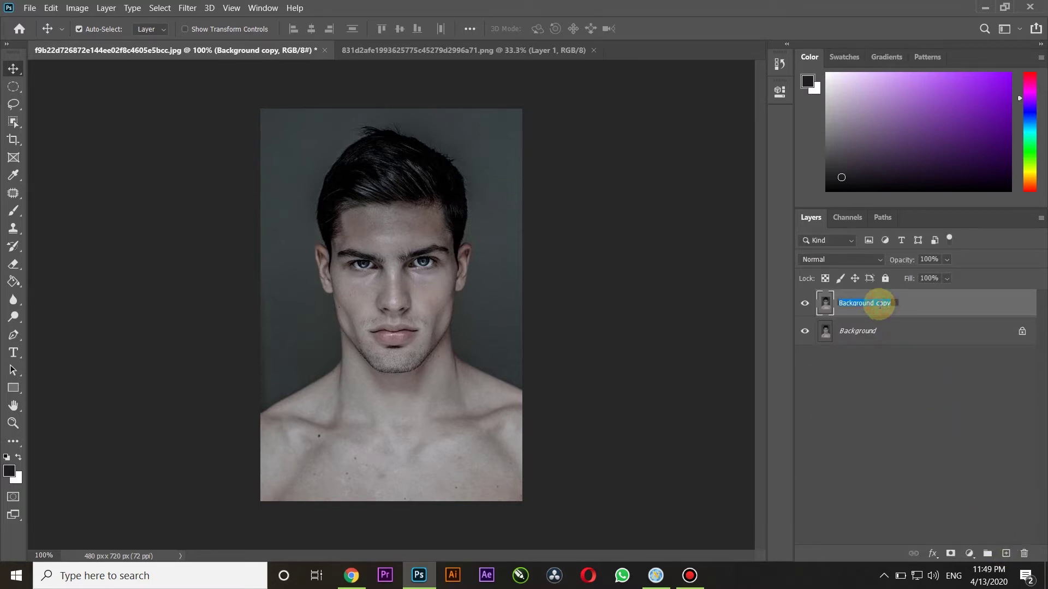
type("Copy")
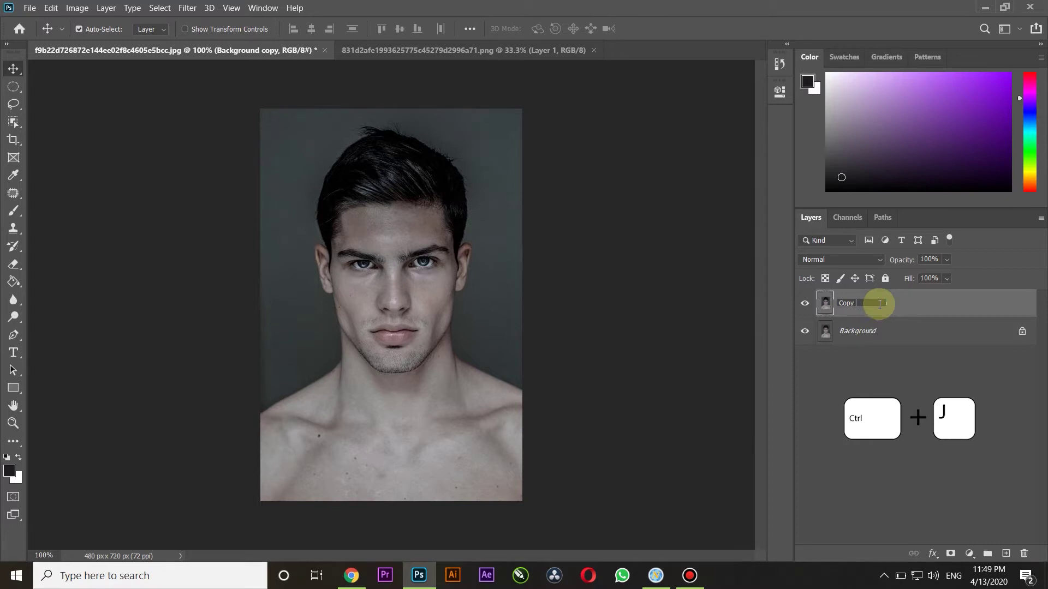
type(" Portrait Photo")
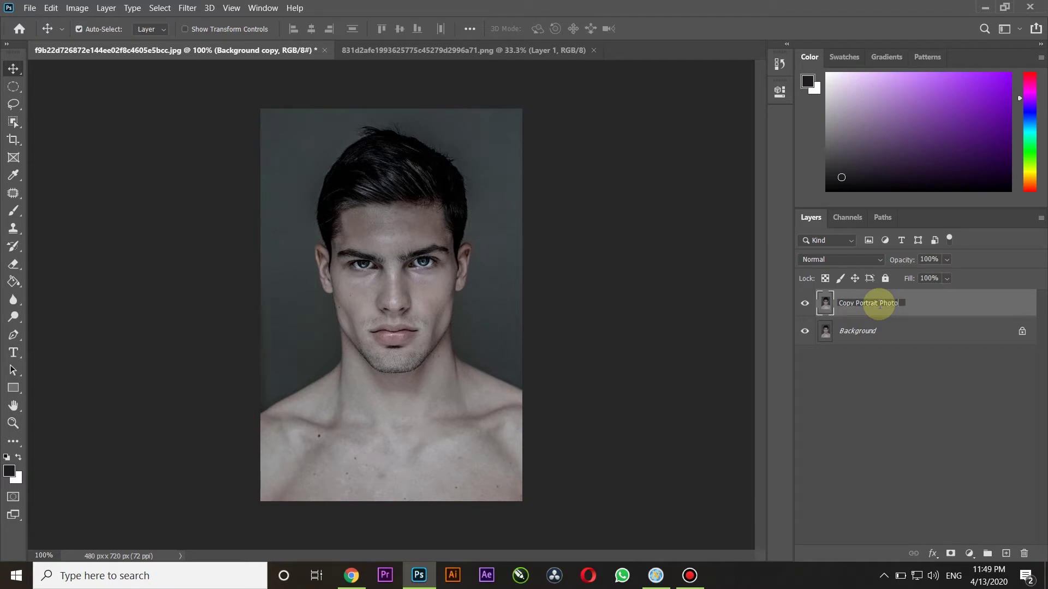
key("Return")
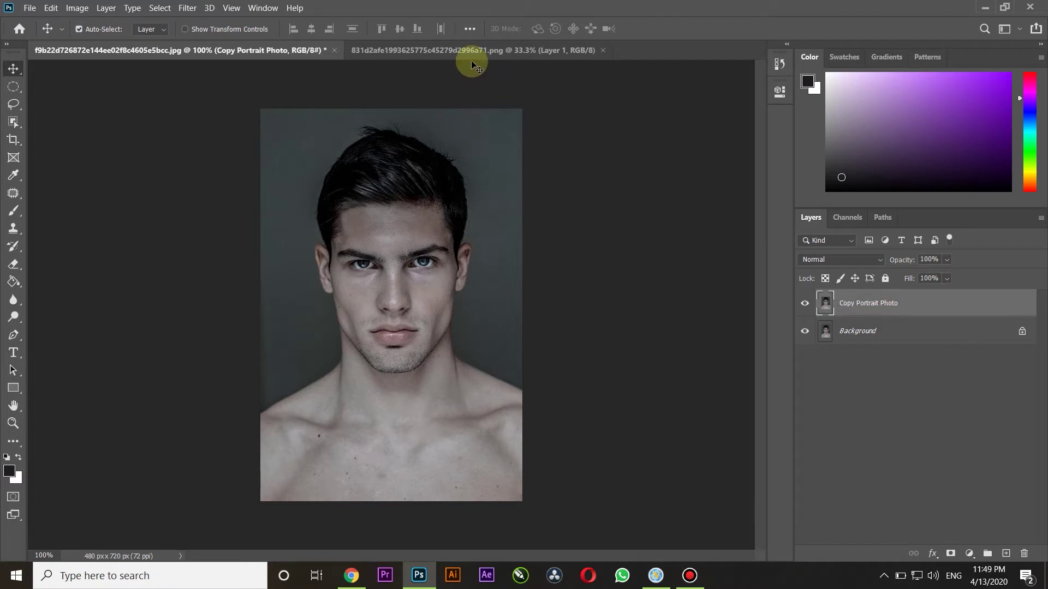
Drag the Batman cowl from its PNG document into the portrait as a new layer
left_click(464, 52)
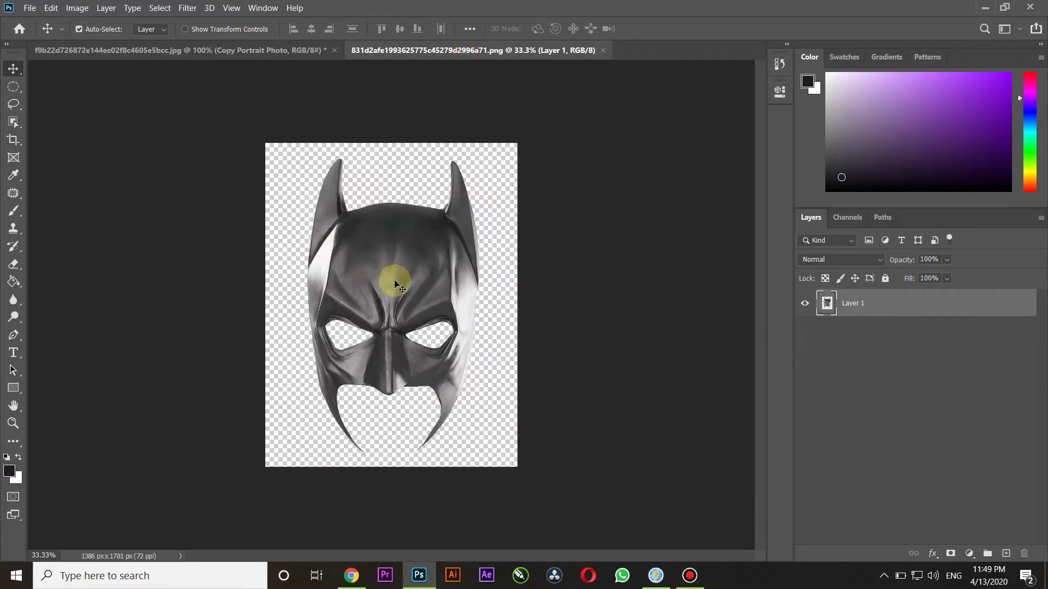
left_click_drag(394, 280, 199, 53)
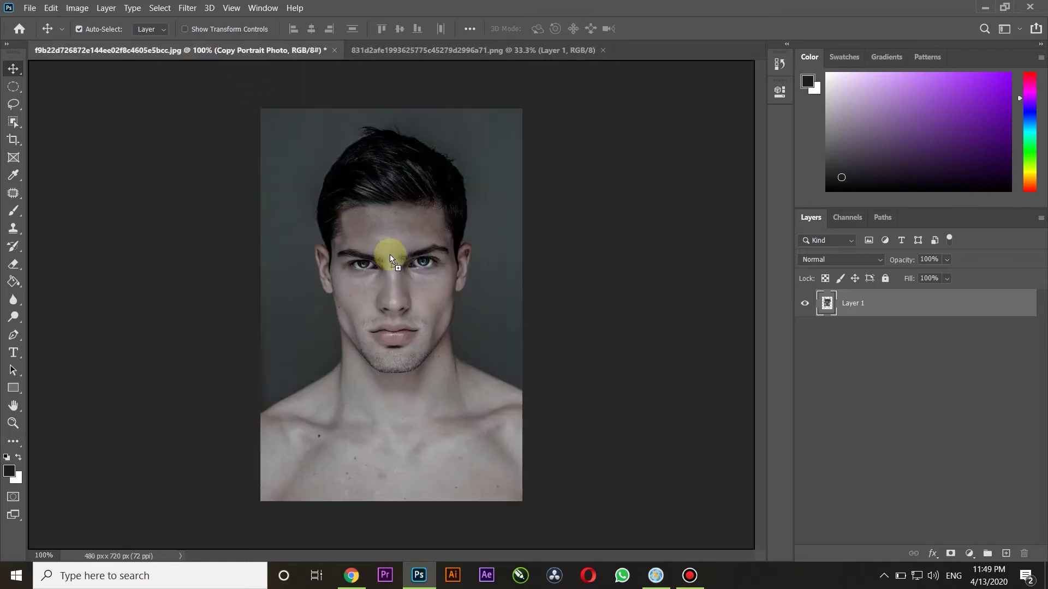
left_click_drag(198, 54, 412, 284)
Scale the cowl down to about 30% and position it over the man's face
key("ctrl+t")
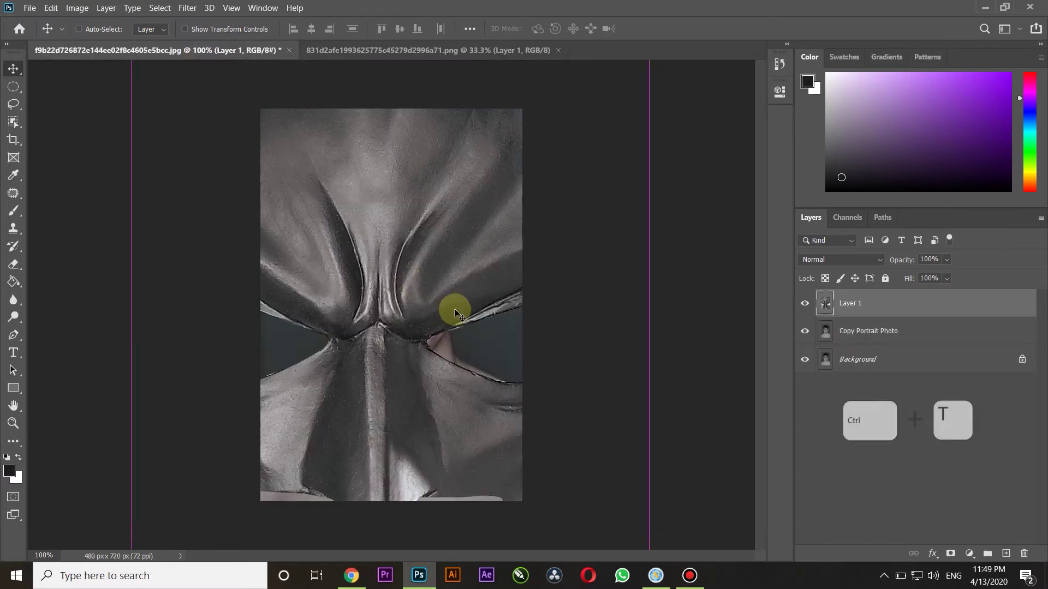
key("ctrl+0")
mouse_move(490, 456)
left_mouse_down()
mouse_move(354, 227)
mouse_move(398, 325)
mouse_move(397, 302)
left_mouse_up()
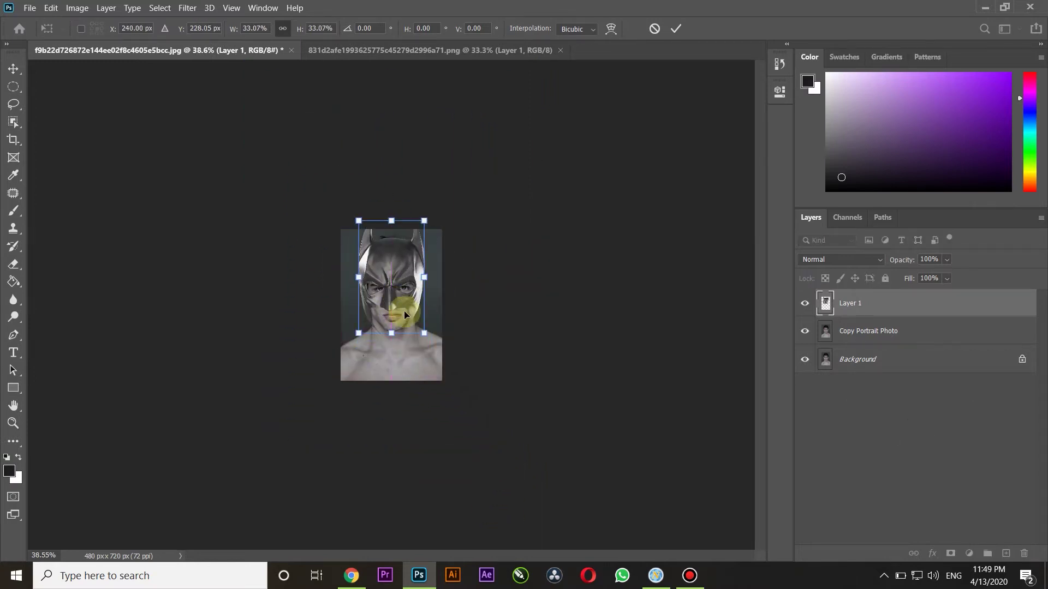
scroll(411, 318, "up", 5)
mouse_move(450, 355)
left_mouse_down()
mouse_move(416, 298)
mouse_move(416, 234)
mouse_move(454, 254)
left_mouse_up()
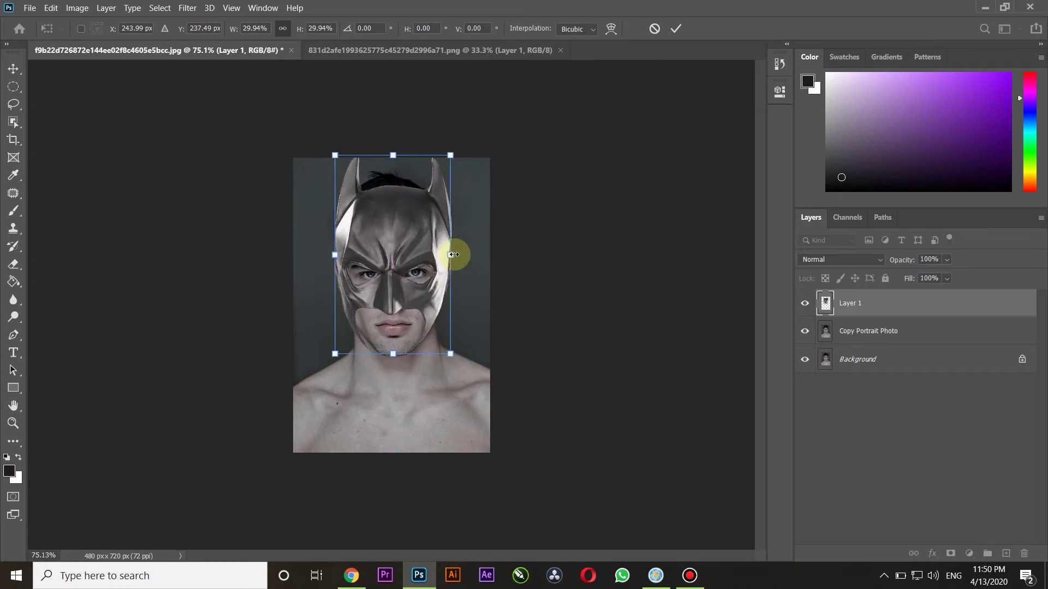
scroll(409, 316, "up", 3)
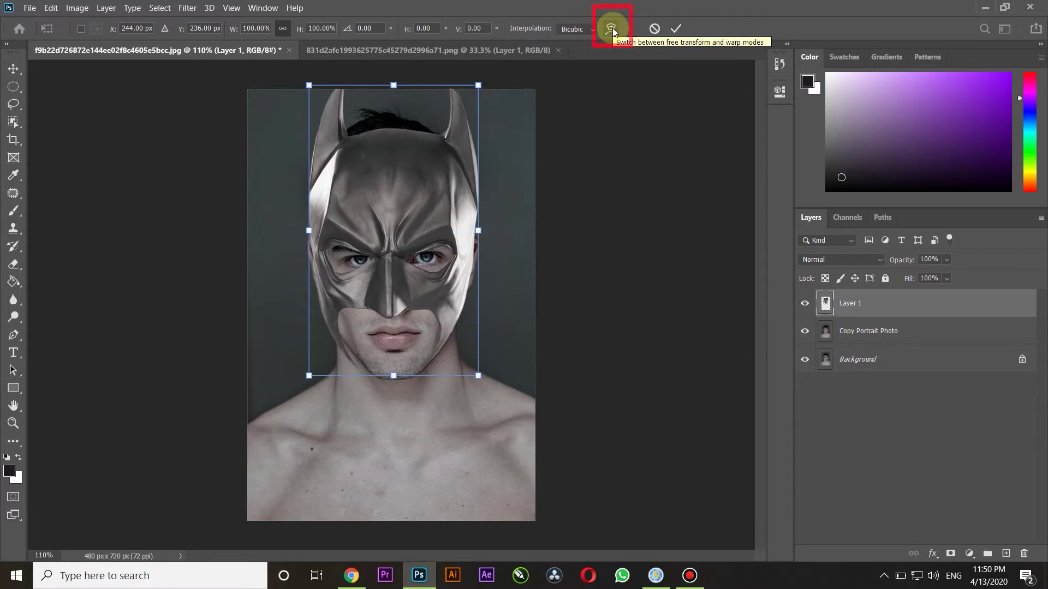
Warp the cowl, bowing its left and right sides outward around the head, and commit
left_click(612, 28)
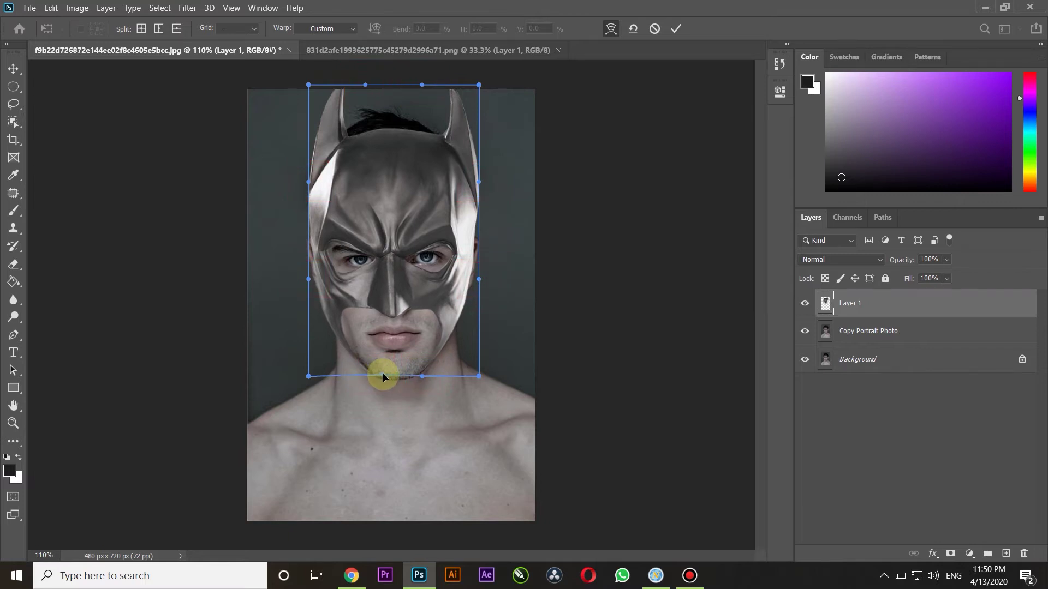
left_click_drag(306, 280, 300, 274)
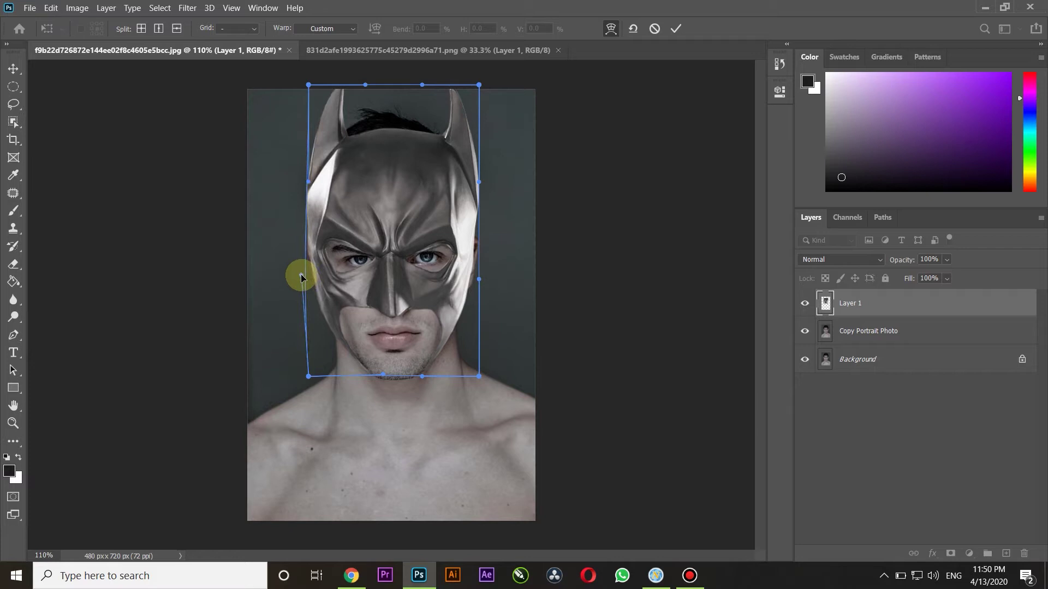
left_click_drag(479, 277, 484, 280)
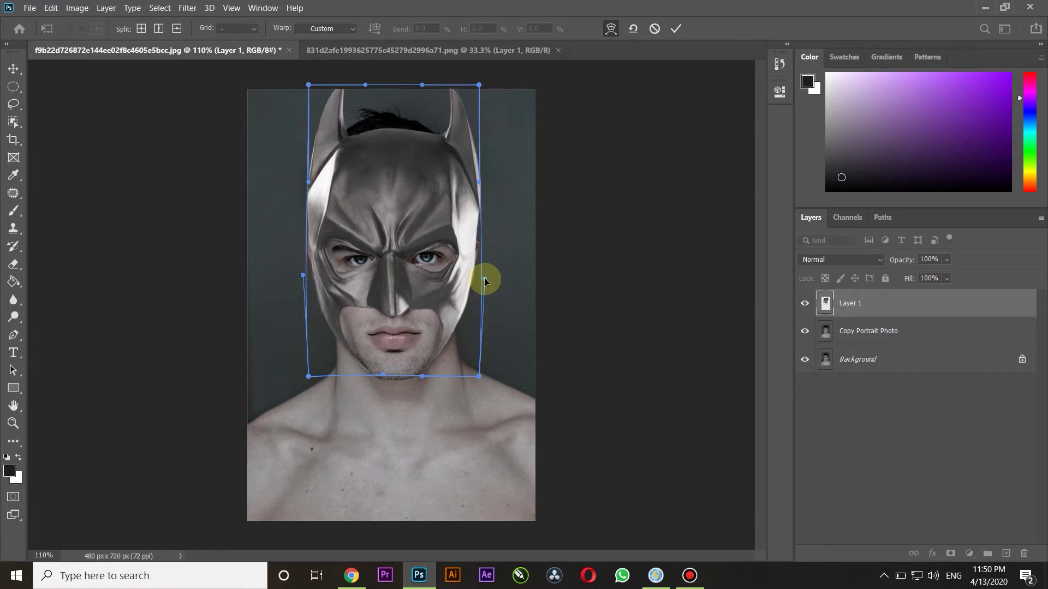
left_click_drag(309, 186, 309, 186)
left_click(675, 29)
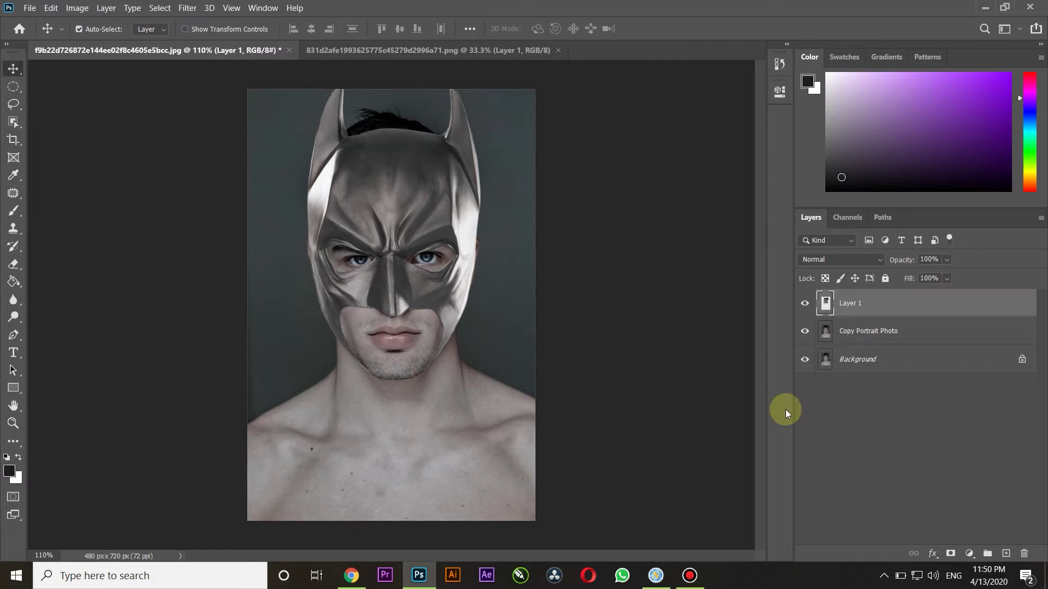
Add a Brightness/Contrast adjustment at -106 clipped to Layer 1, then reselect Layer 1
left_click(965, 555)
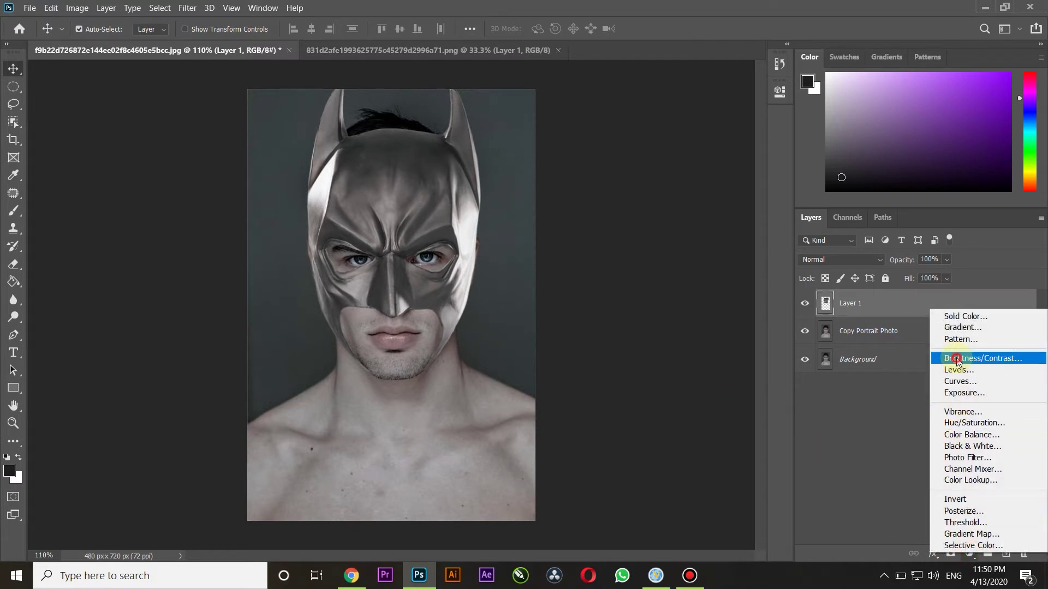
left_click(957, 359)
left_click_drag(735, 192, 702, 191)
left_click(731, 418)
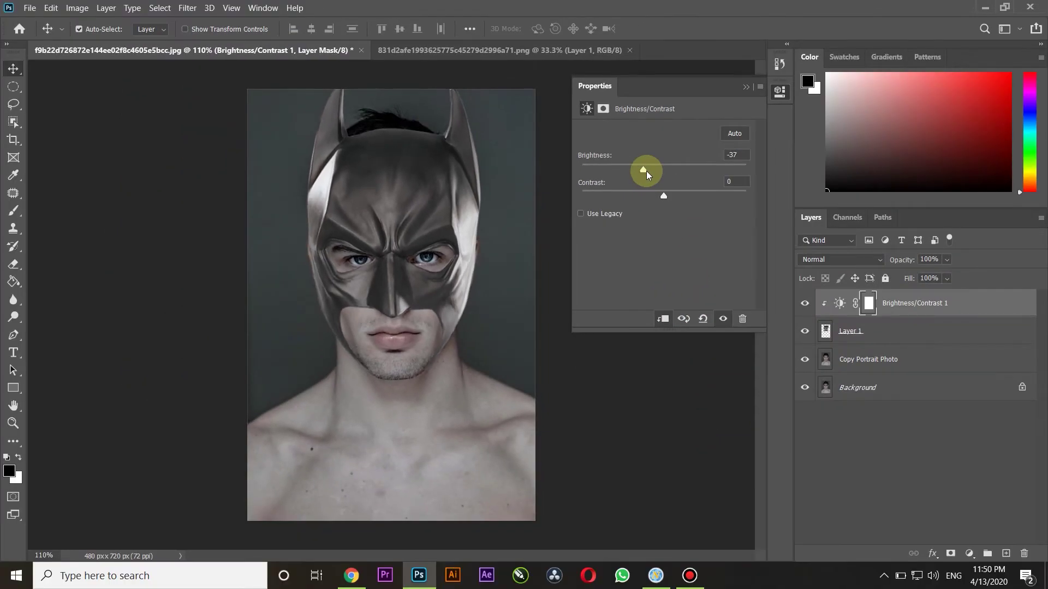
key("alt")
left_click_drag(638, 167, 606, 167)
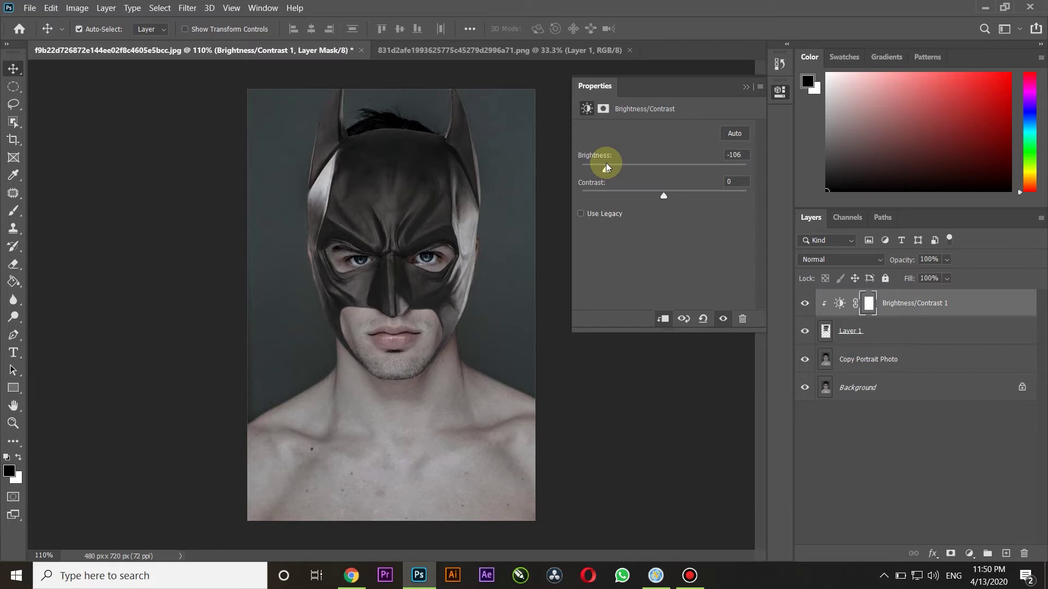
left_click(745, 86)
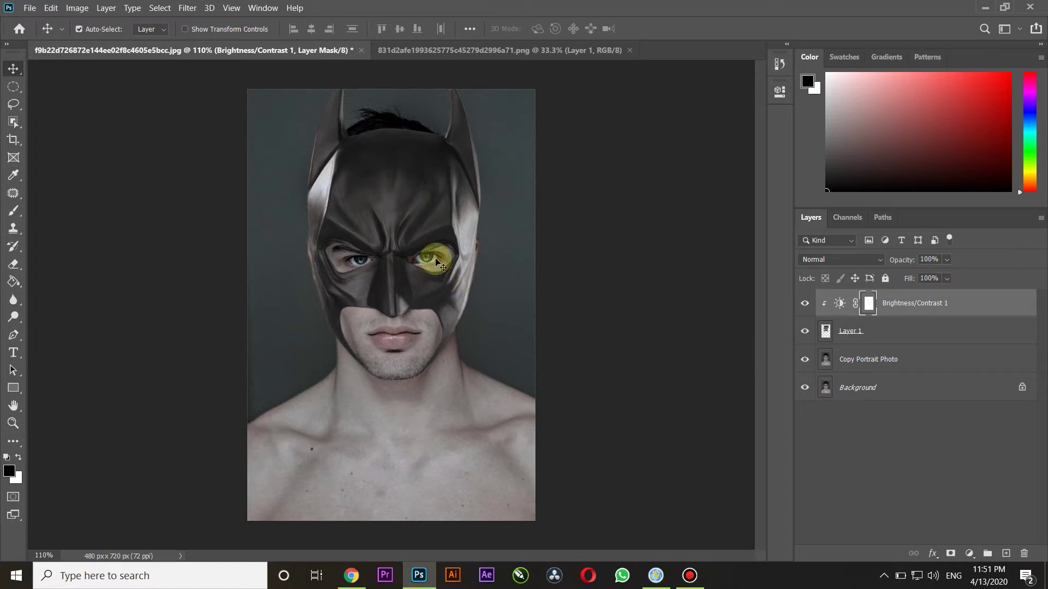
left_click(900, 333)
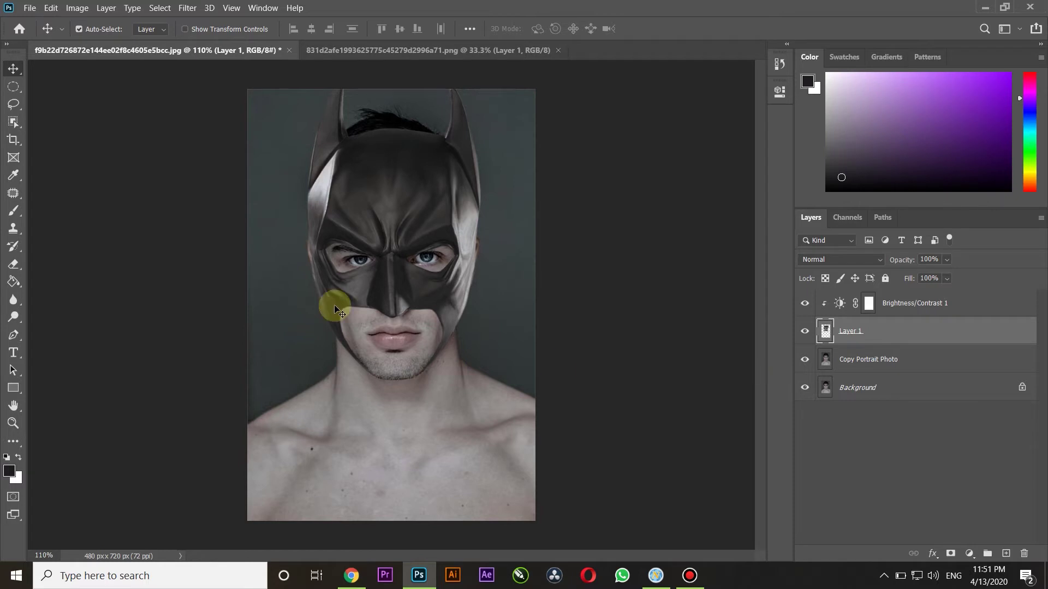
left_click(805, 332)
left_click(805, 332)
left_click(13, 86)
left_click_drag(379, 230, 337, 262)
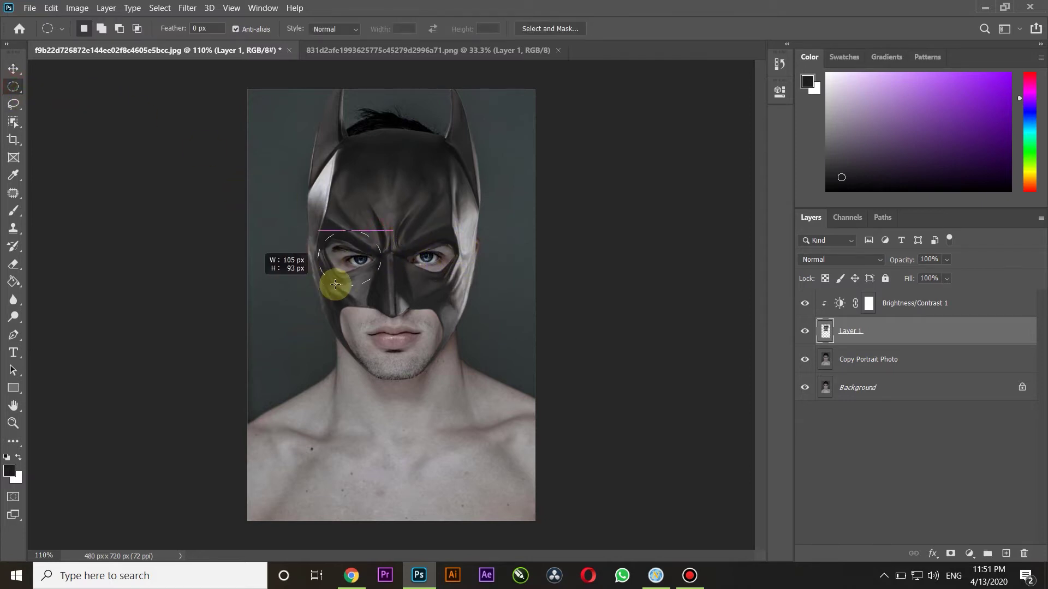
left_click_drag(404, 228, 465, 288)
left_click_drag(431, 322, 344, 407)
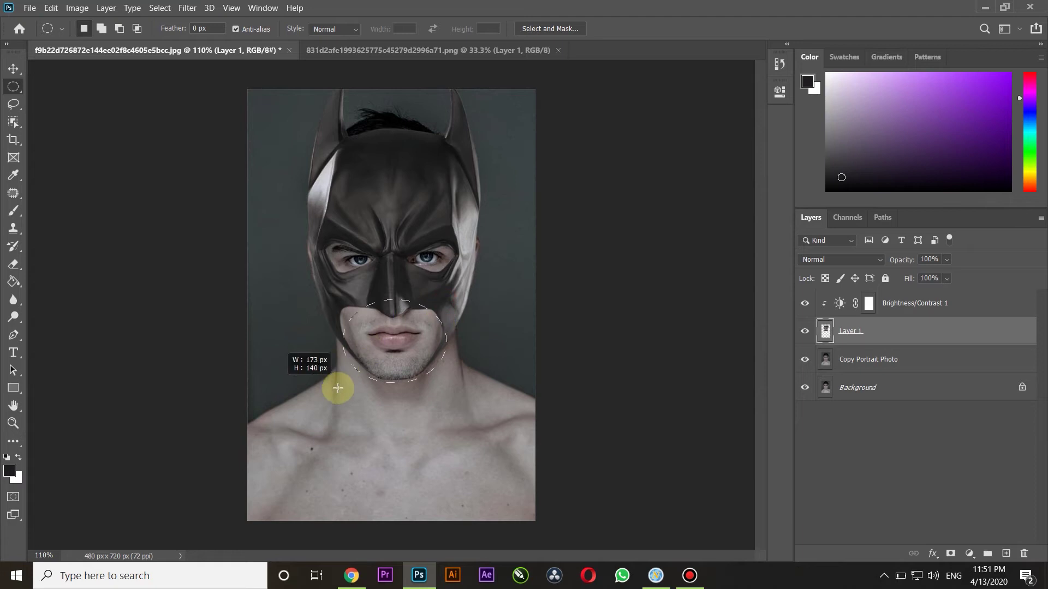
left_click_drag(434, 91, 327, 155)
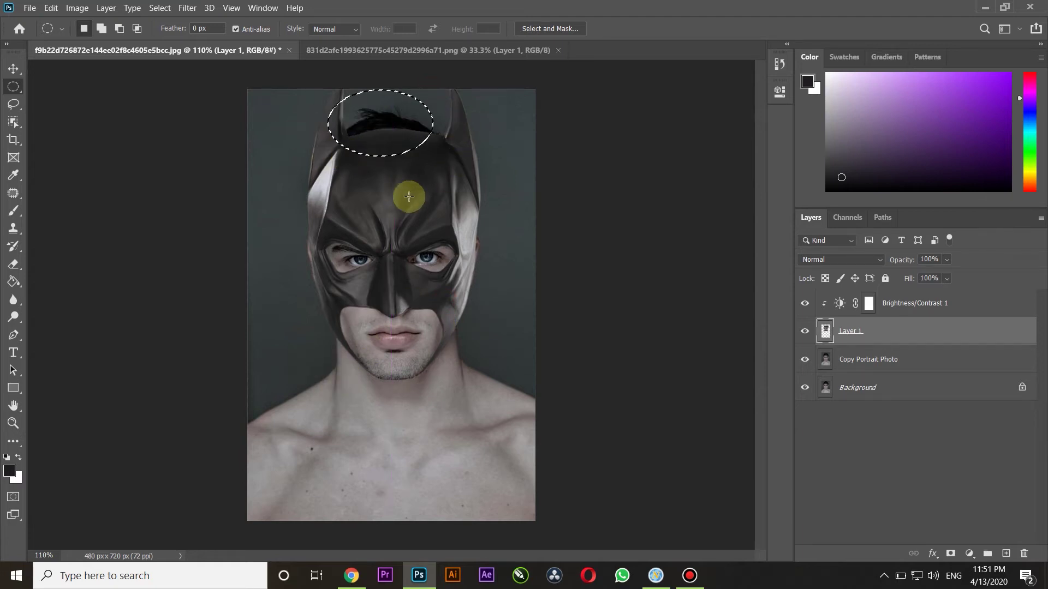
left_click(411, 159)
left_click(14, 265)
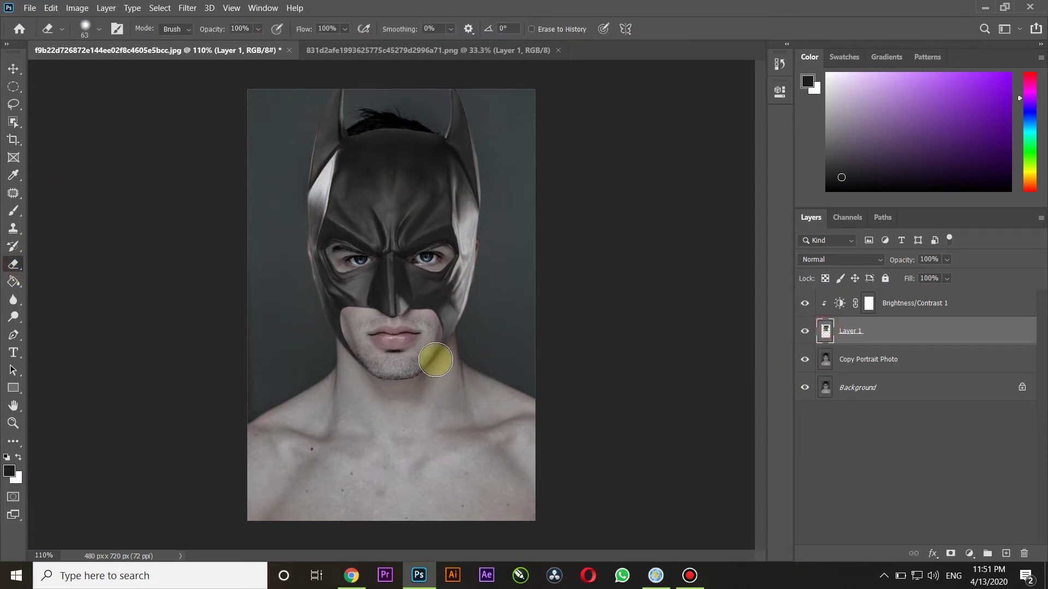
mouse_move(450, 349)
left_mouse_down()
mouse_move(347, 326)
mouse_move(367, 300)
mouse_move(398, 304)
mouse_move(300, 231)
mouse_move(369, 266)
mouse_move(386, 251)
mouse_move(344, 164)
mouse_move(327, 71)
left_mouse_up()
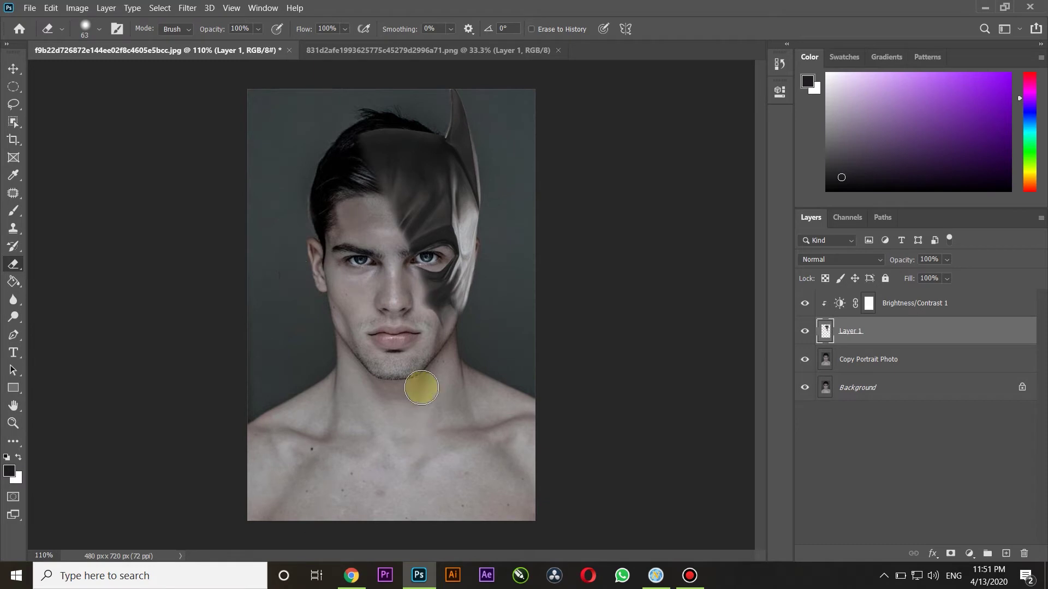
left_click(14, 69)
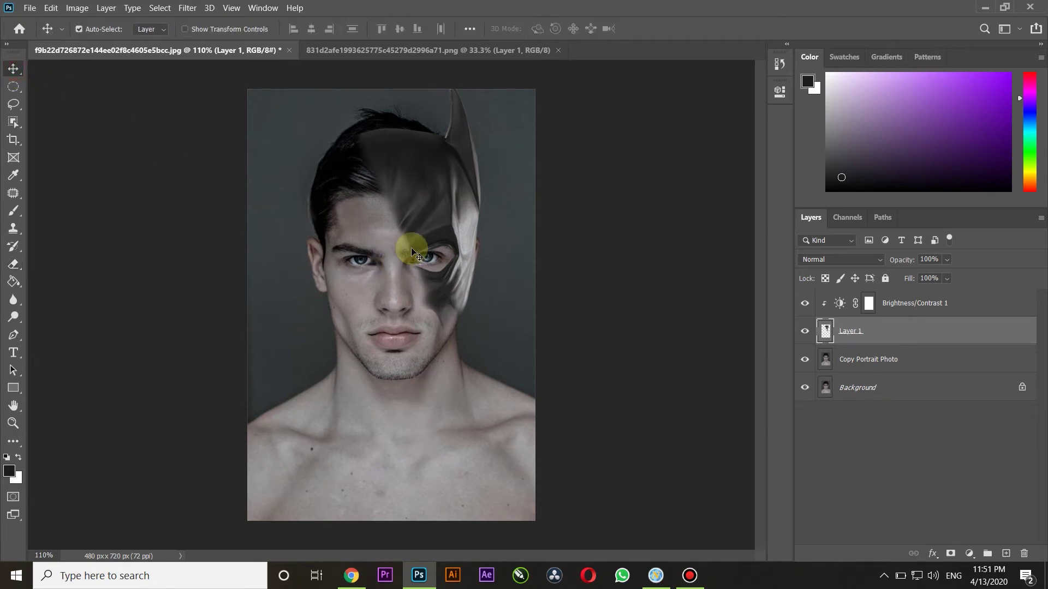
key("ctrl+z")
key("ctrl+z")
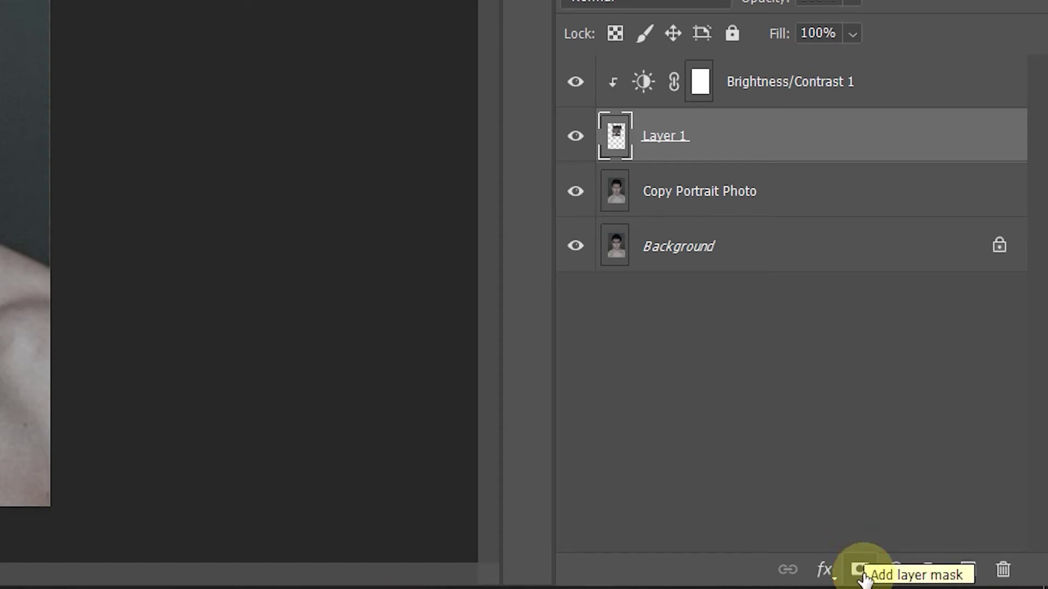
Add a layer mask to the cowl layer and target the mask for painting
left_click(860, 571)
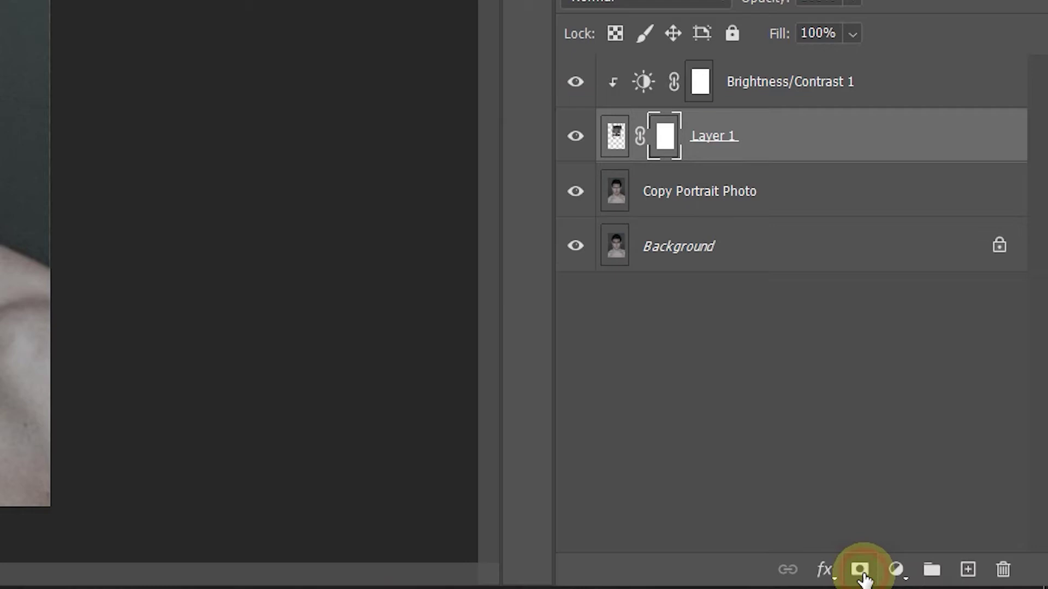
left_click(611, 139)
left_click(667, 143)
left_click(612, 143)
left_click(661, 143)
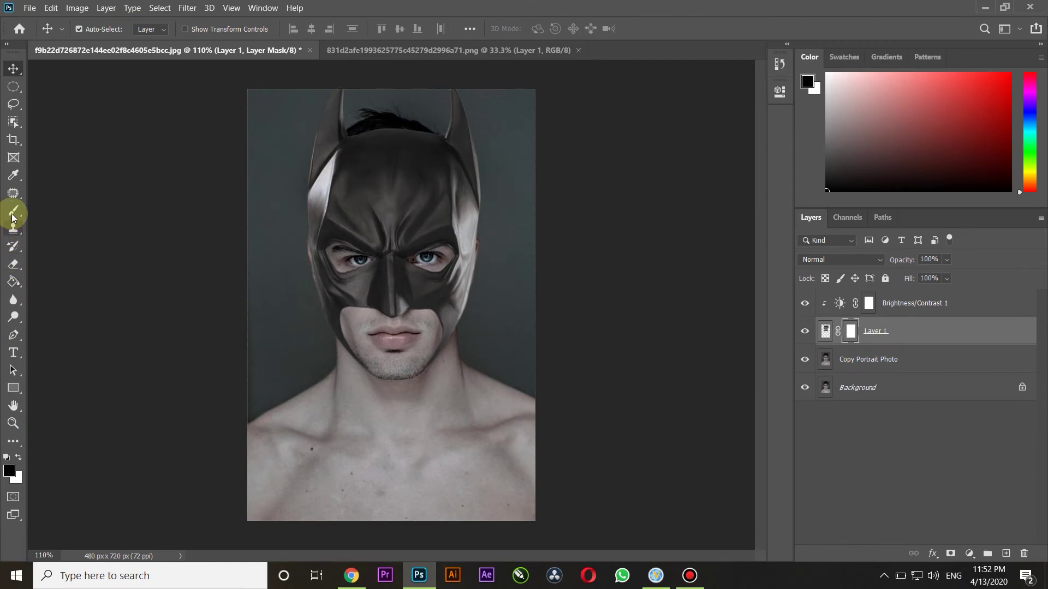
Paint black on the mask near the cheek with a 52 px brush
left_click(12, 214)
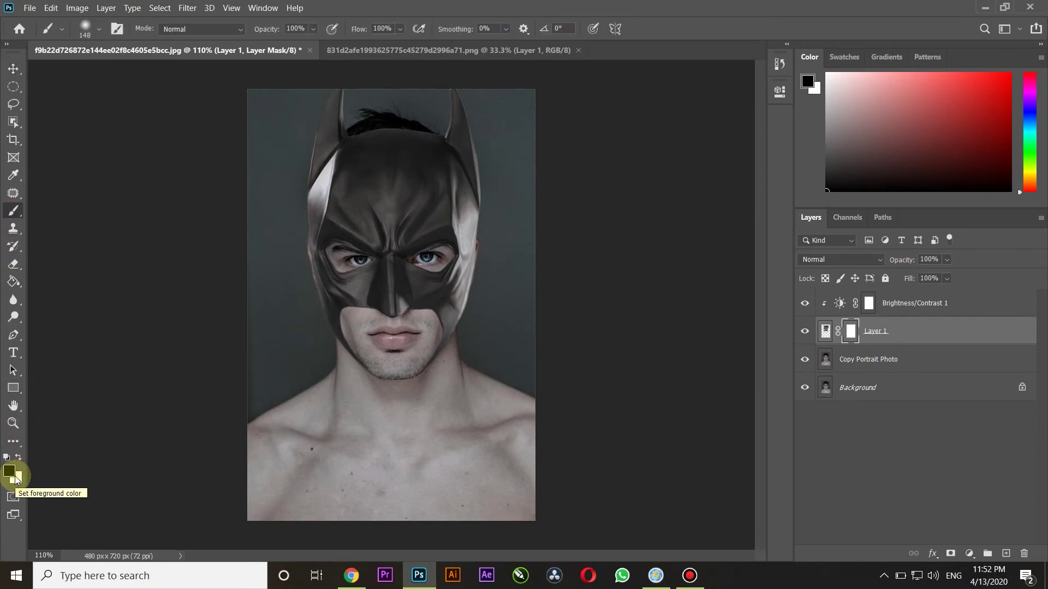
left_click(16, 479)
left_click_drag(589, 239, 715, 365)
left_click(859, 191)
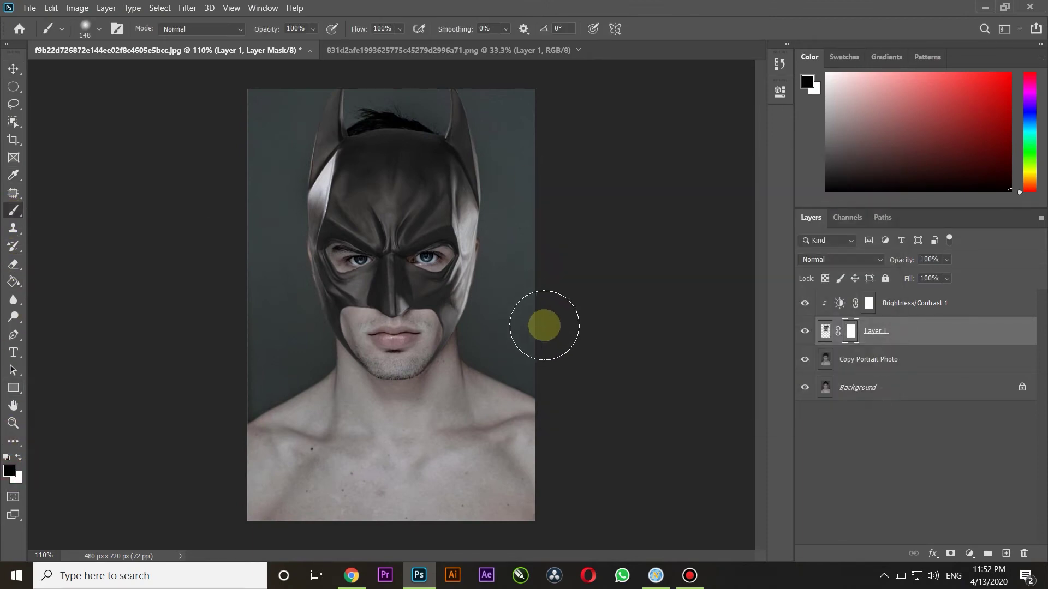
left_click_drag(384, 255, 350, 256)
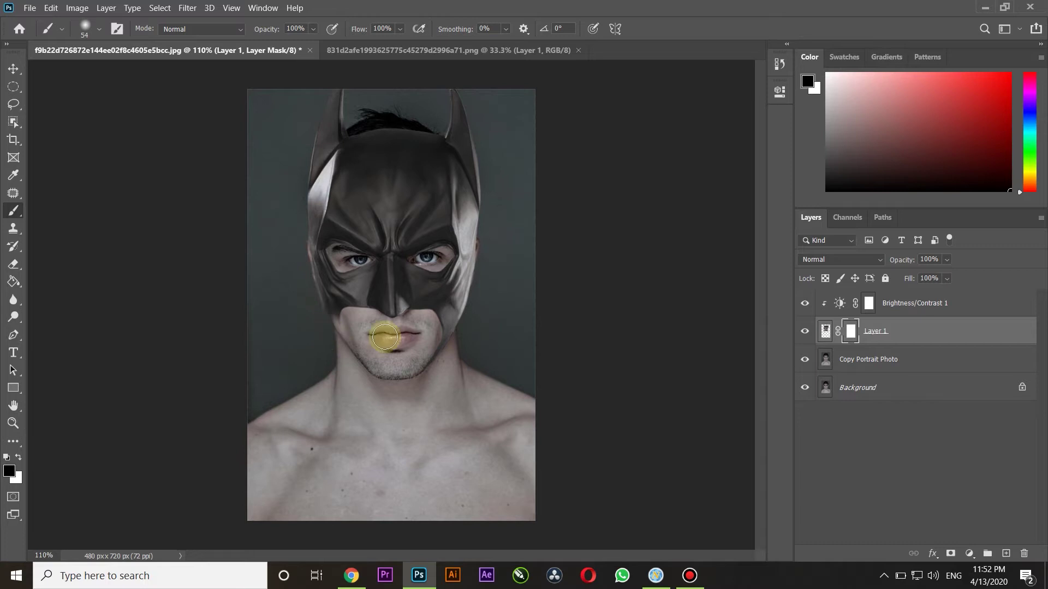
left_click_drag(429, 327, 416, 306)
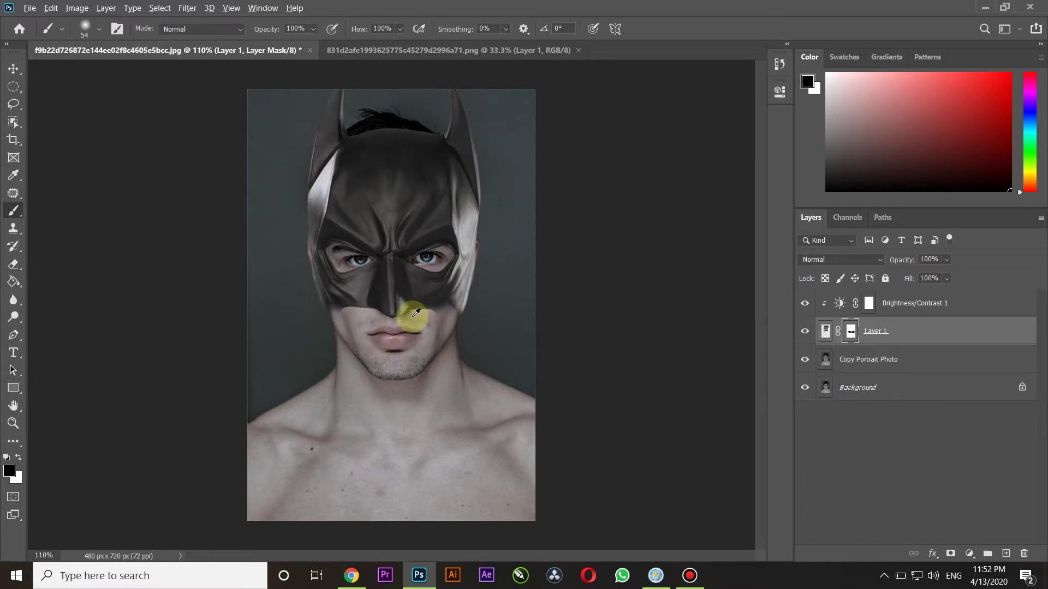
Use a harder brush to hide the skin edges along the left and right jaw
scroll(417, 307, "up", 3)
left_click(98, 30)
left_click_drag(107, 103, 146, 104)
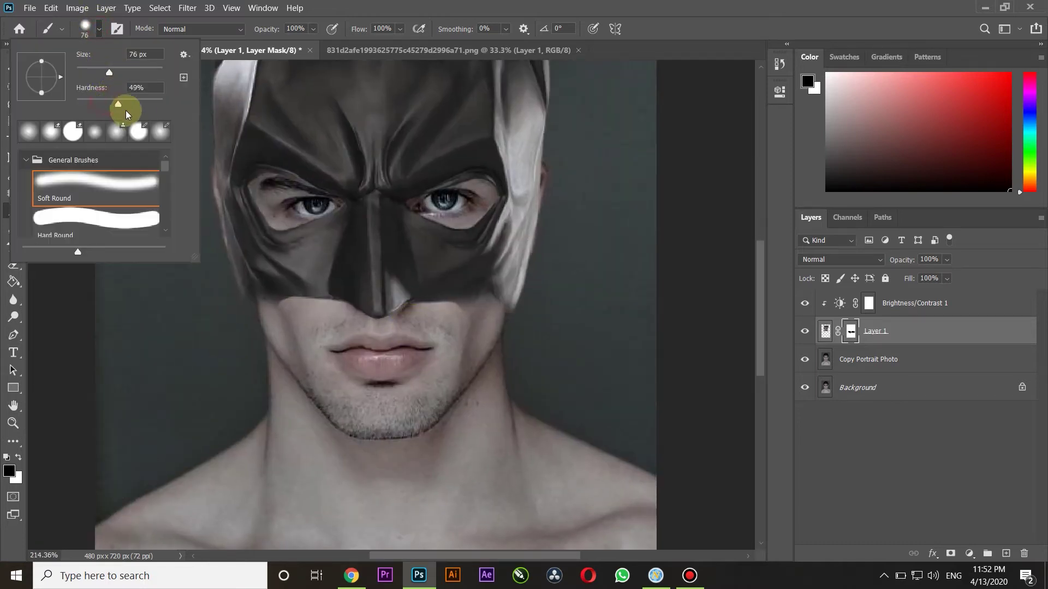
key("Return")
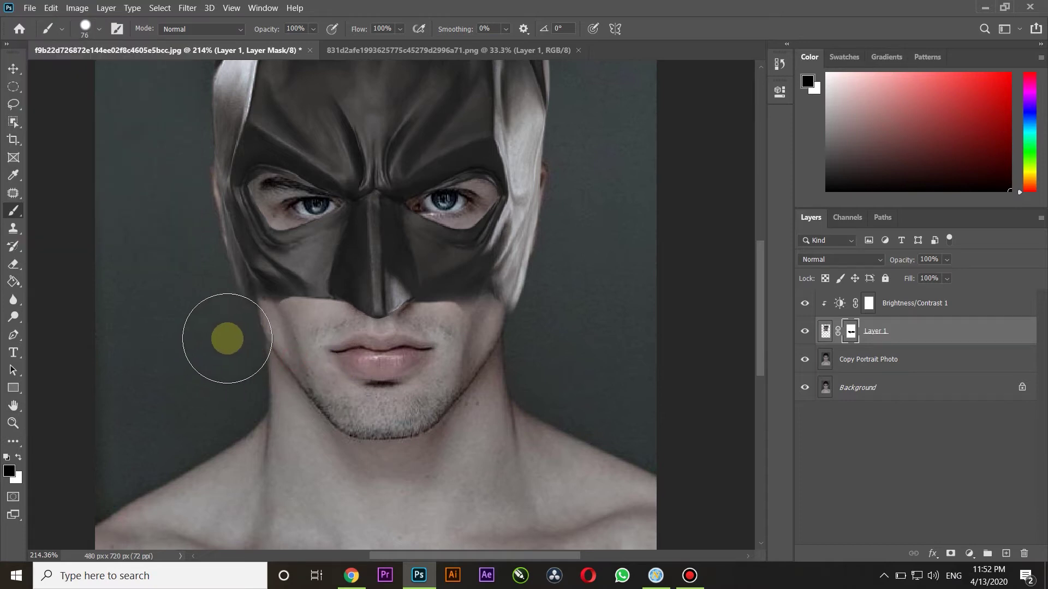
mouse_move(267, 344)
left_mouse_down()
mouse_move(284, 346)
mouse_move(243, 339)
left_mouse_up()
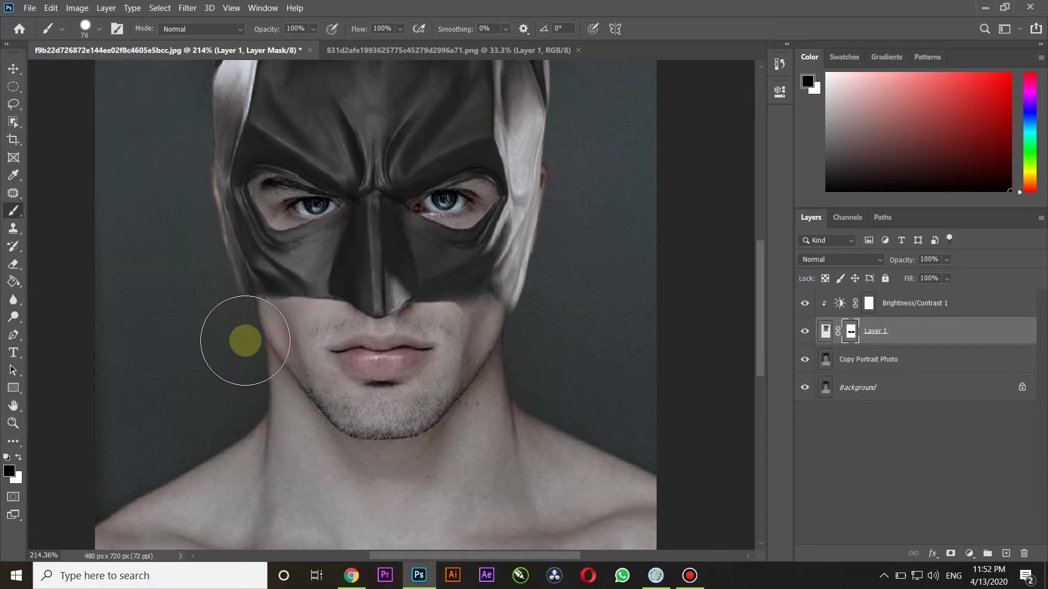
left_click_drag(492, 403, 533, 350)
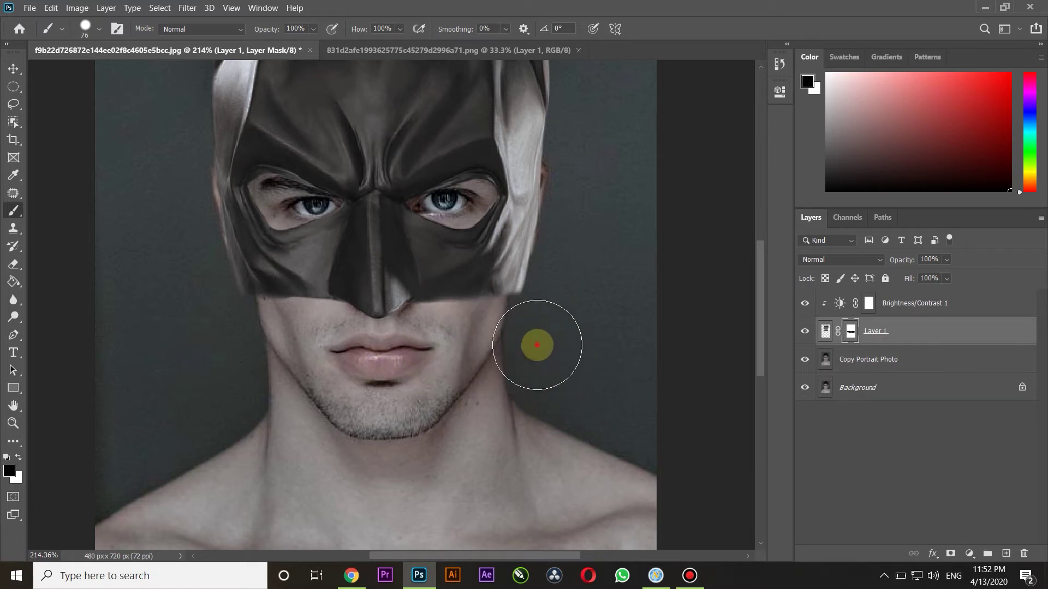
scroll(532, 275, "down", 3, "alt")
scroll(584, 354, "down", 2, "alt")
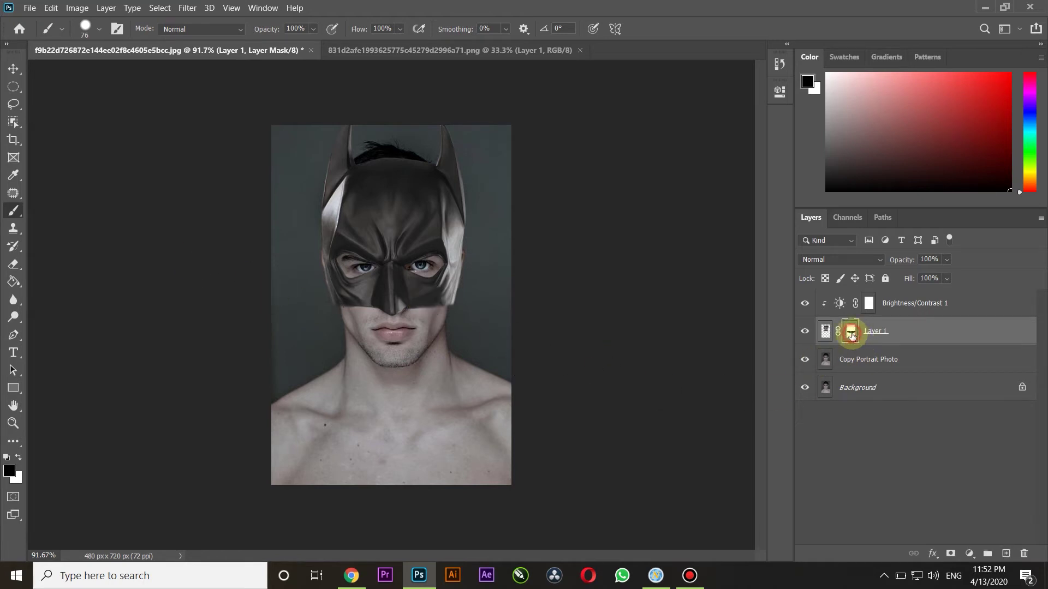
Switch the brush colour to white (ffffff) and restore the cowl edge over the right cheek
left_click(9, 473)
type("ffffff")
left_click(838, 191)
key("b")
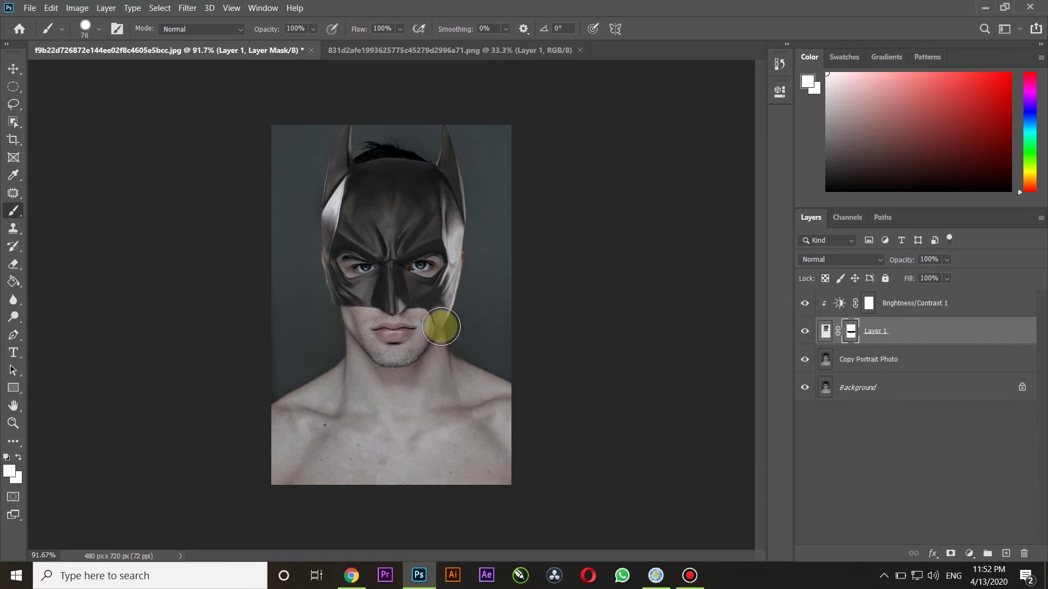
left_click_drag(438, 320, 433, 350)
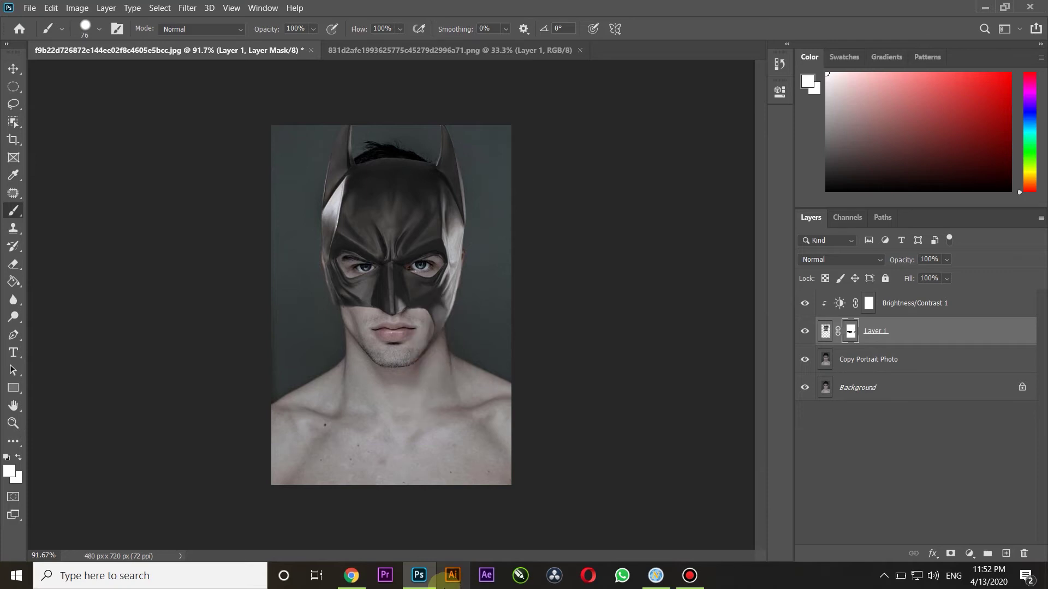
mouse_move(418, 575)
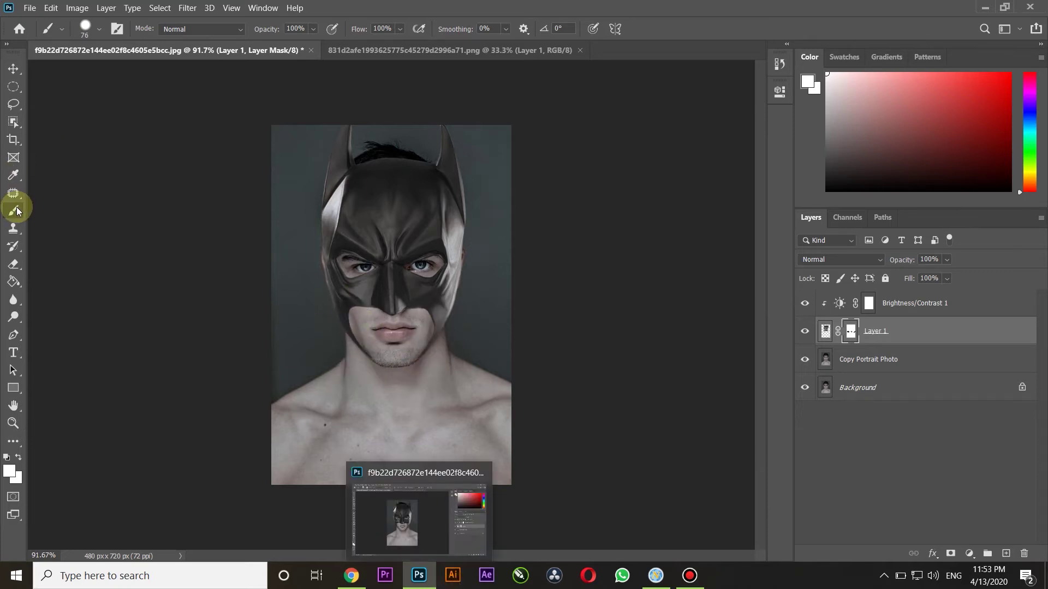
Paint over the cowl's ears on Layer 1's mask with a very dark red
left_click(9, 470)
left_click(717, 337)
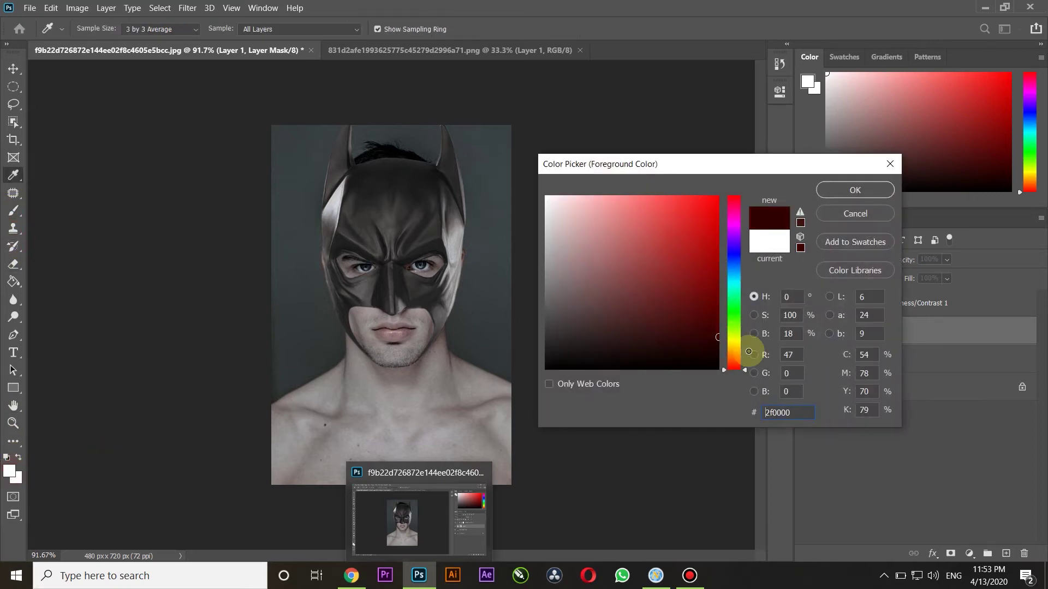
left_click(835, 192)
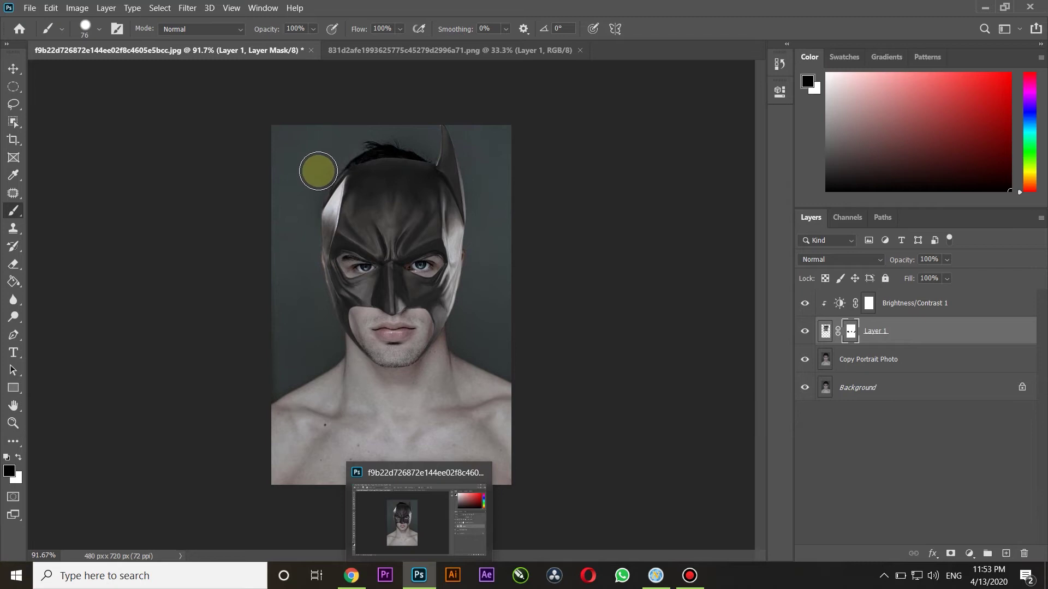
left_click_drag(452, 130, 447, 147)
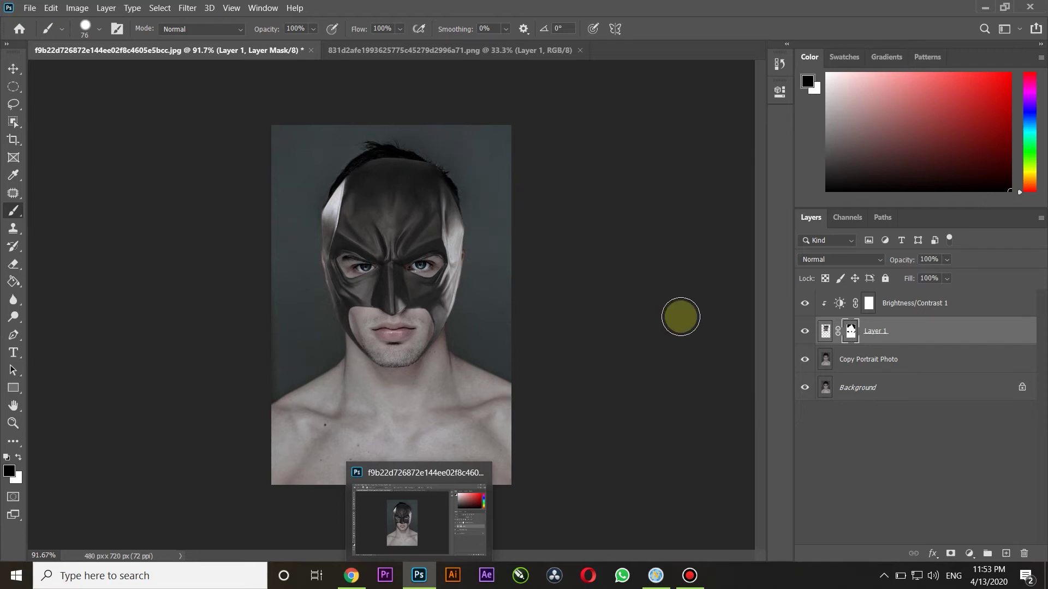
Reveal both bat ears with white, then draw a text box across the chest
left_click(18, 457)
left_click_drag(360, 148, 346, 86)
left_click_drag(454, 183, 437, 70)
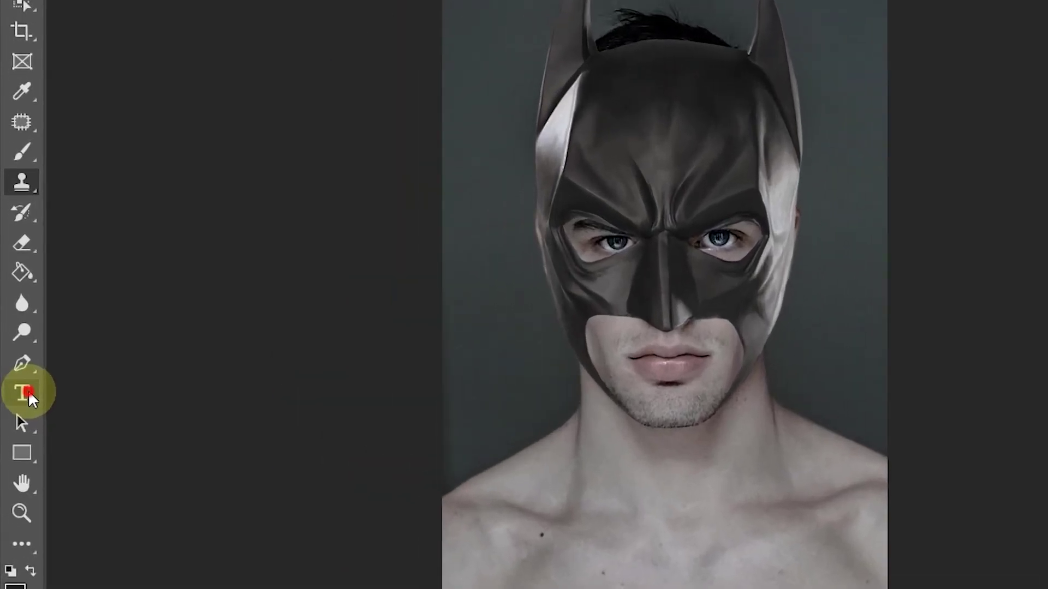
left_click(24, 392)
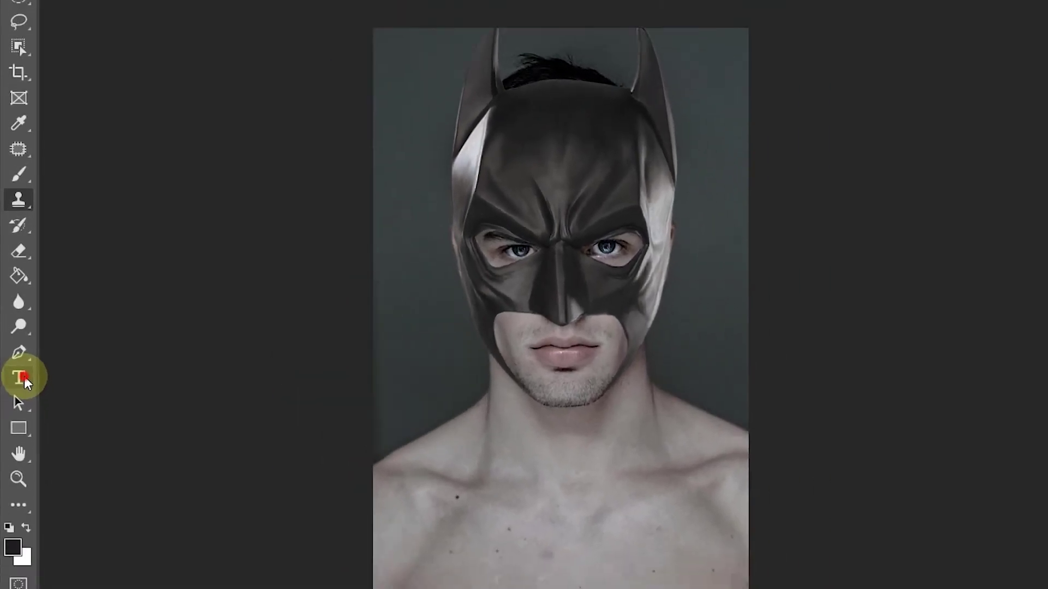
left_click_drag(280, 403, 510, 472)
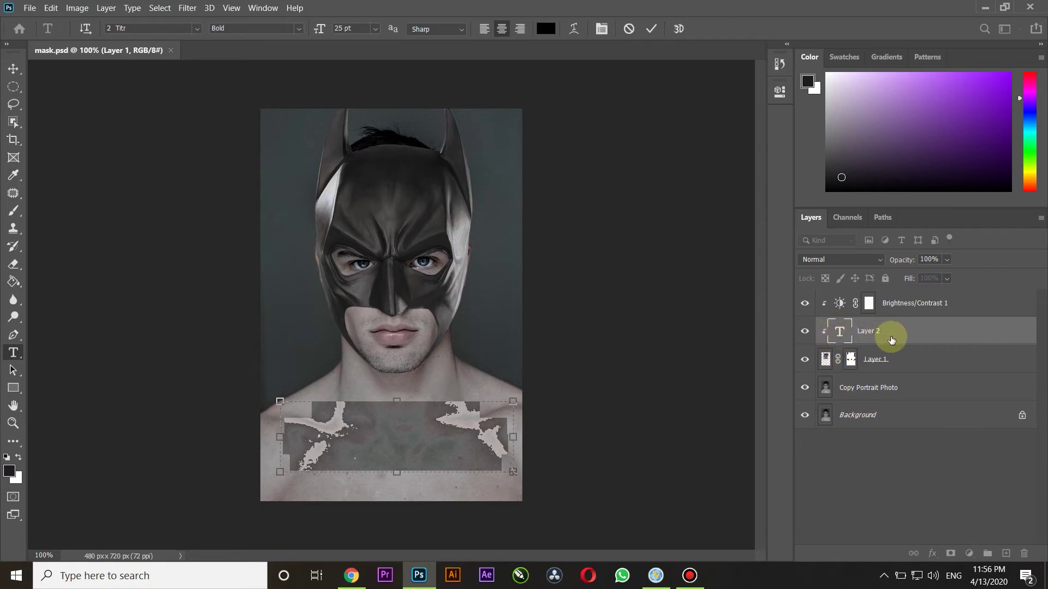
Move the text layer above Brightness/Contrast 1, release its clipping mask, and delete the placeholder text
left_click_drag(891, 340, 891, 298)
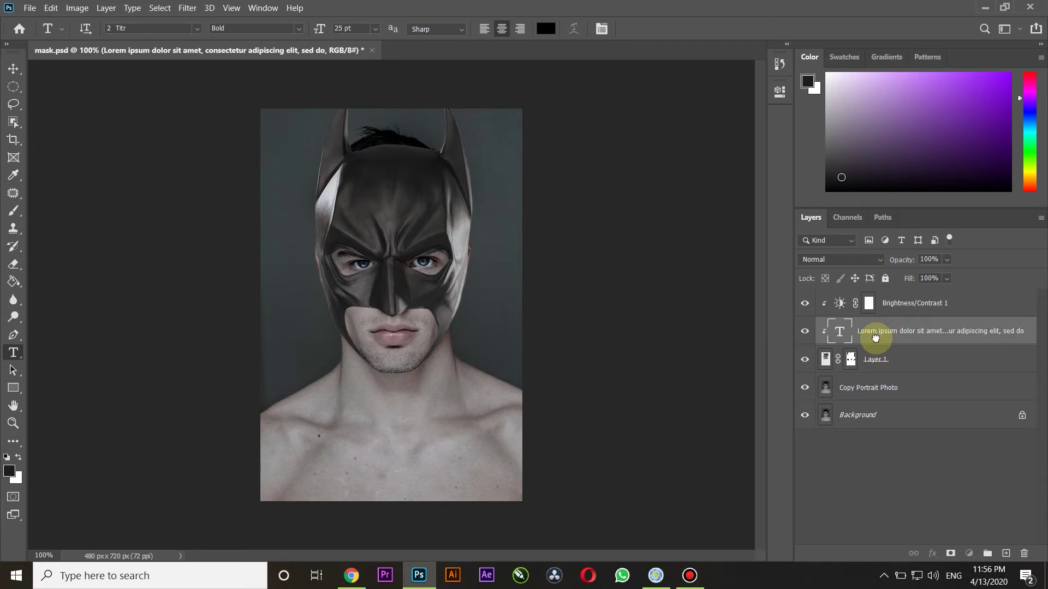
left_click(866, 334)
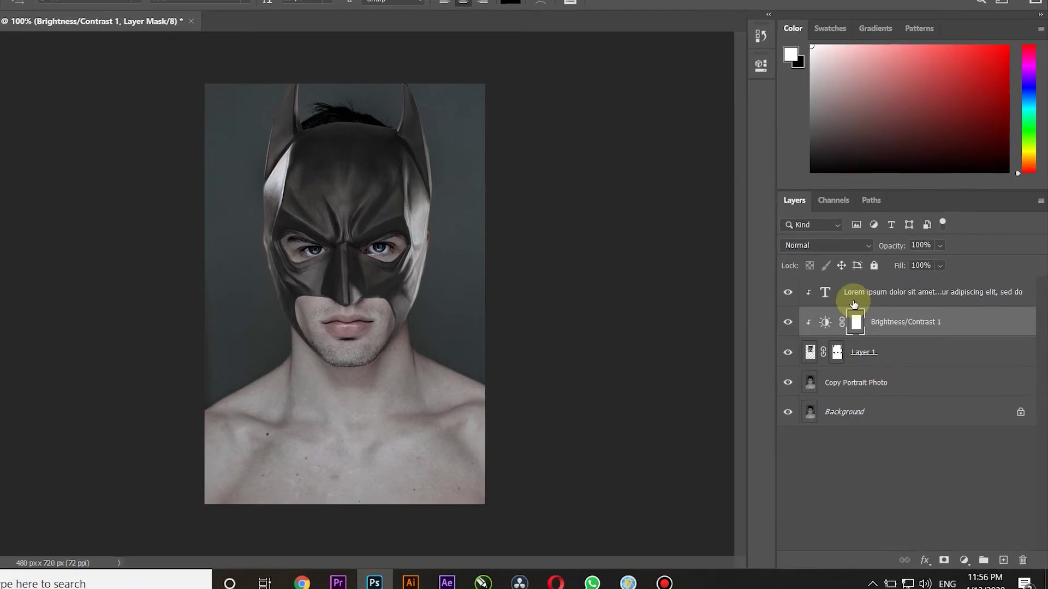
key("alt")
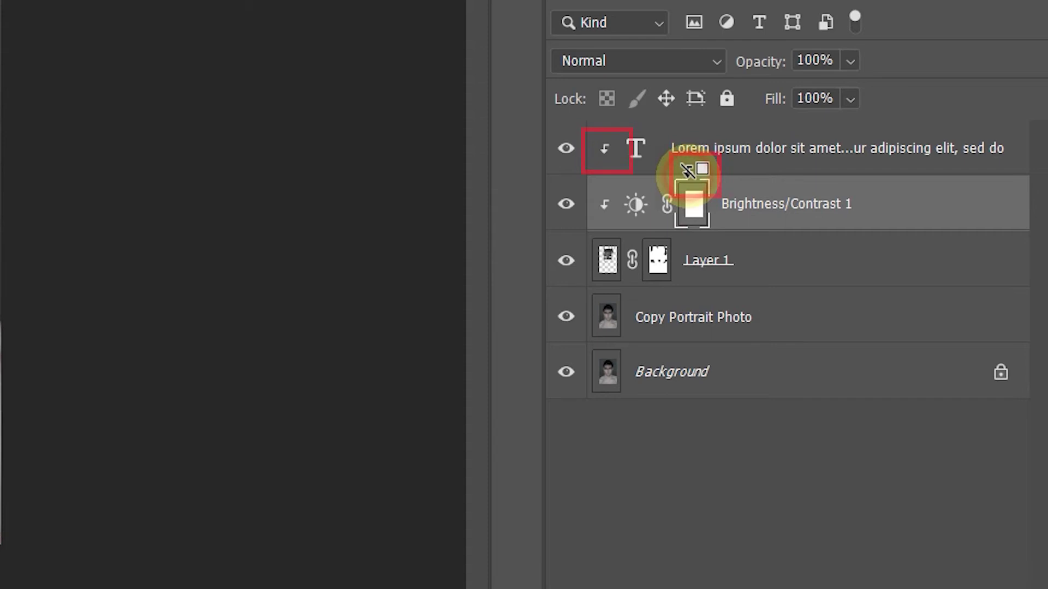
left_click(686, 170, "alt")
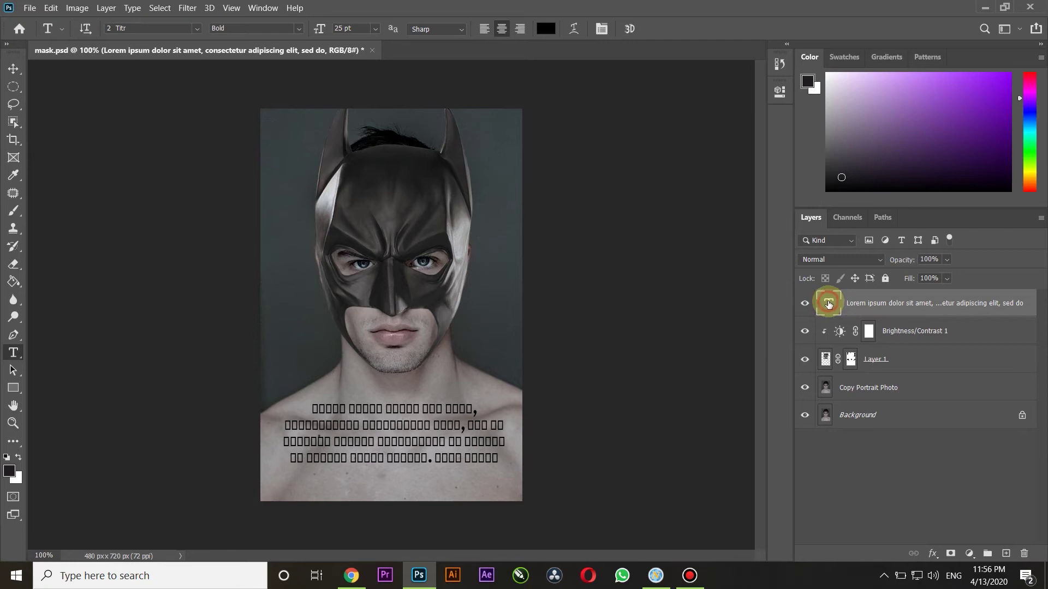
double_click(828, 304)
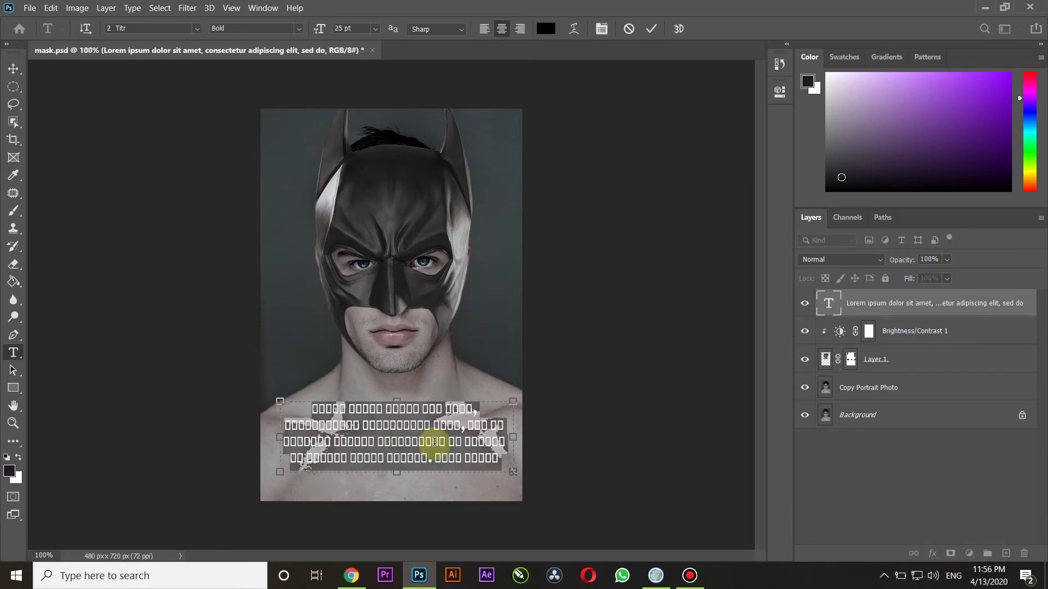
key("BackSpace")
type("Bat")
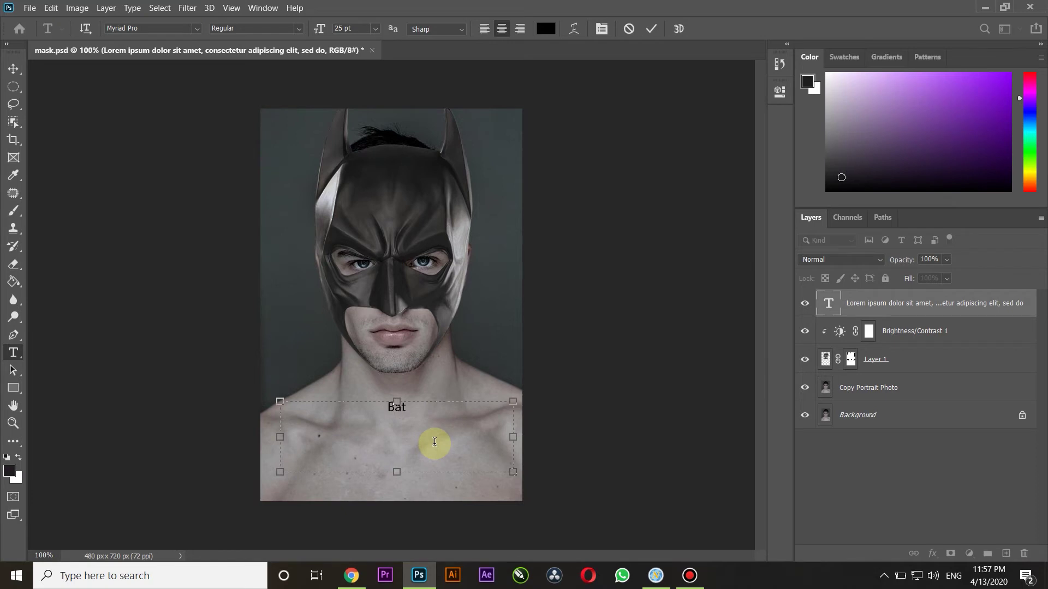
Type the title BATMAN and set its font to Mistral
type("man")
key("ctrl+a")
type("B")
key("ctrl+a")
left_click(197, 28)
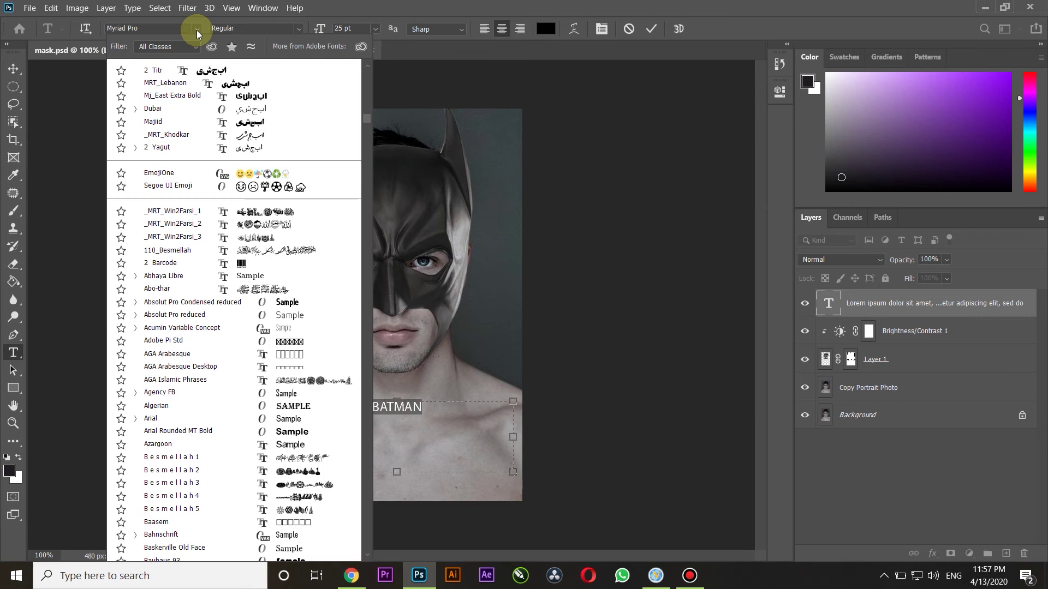
scroll(199, 136, "down", 15)
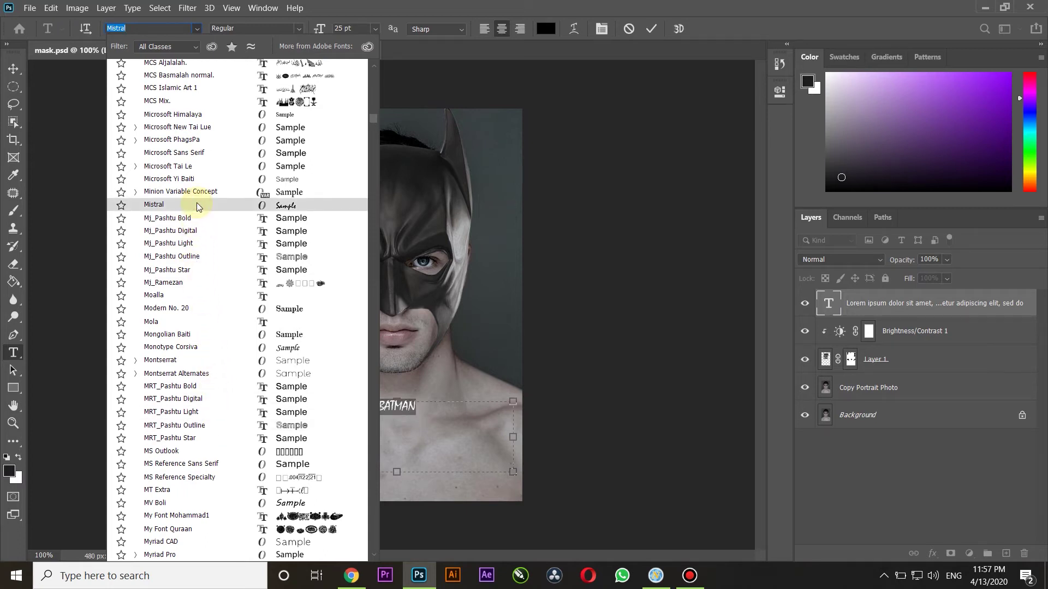
left_click(437, 286)
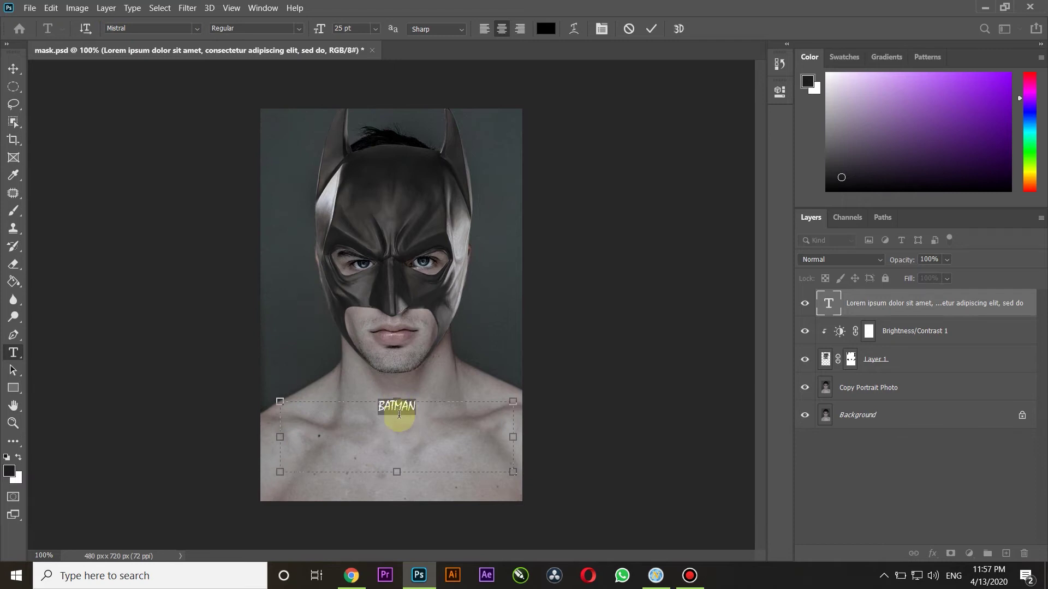
Set BATMAN to 72 pt, commit it, and move it lower on the chest
left_click(298, 29)
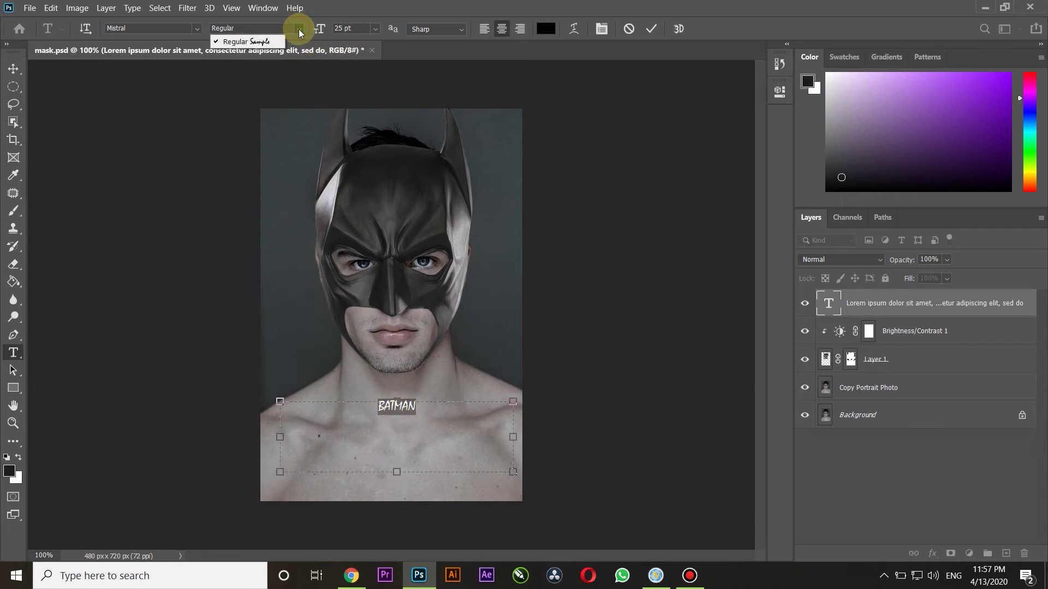
left_click(380, 27)
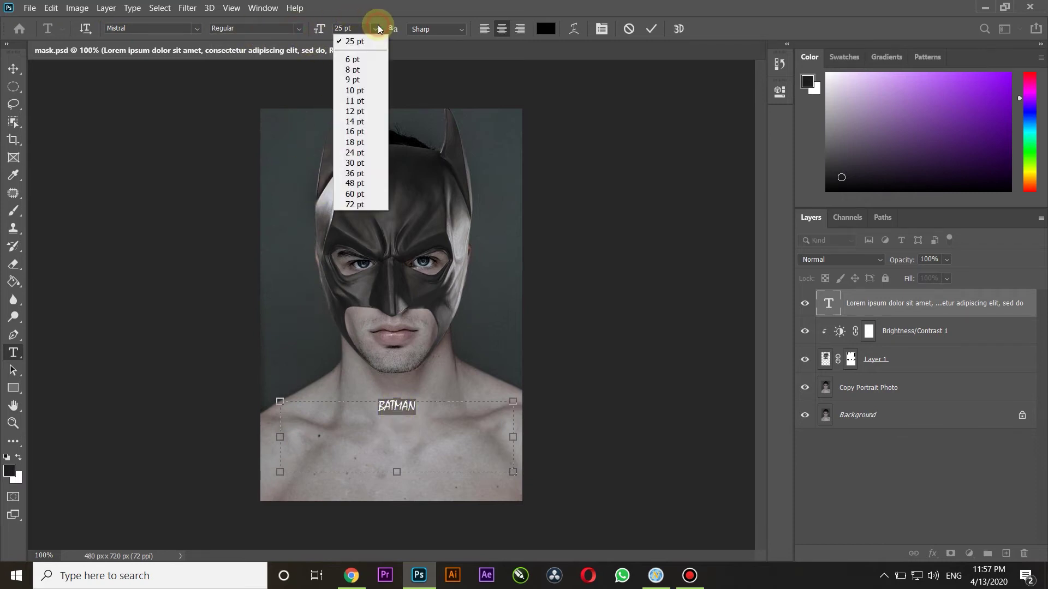
left_click(371, 185)
left_click(373, 28)
left_click(359, 206)
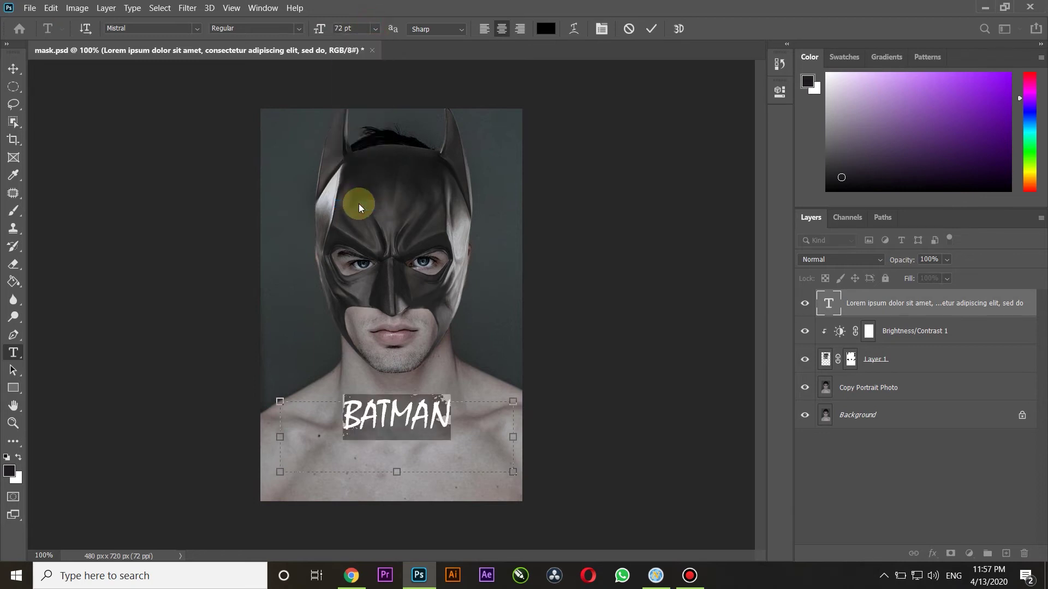
left_click(13, 68)
left_click_drag(385, 415, 386, 441)
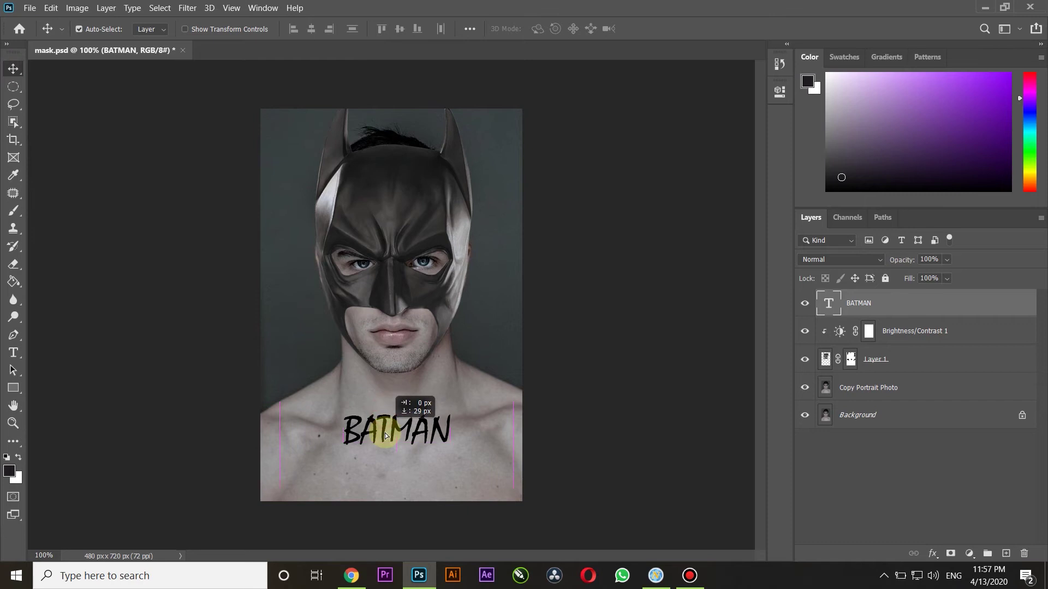
mouse_move(418, 575)
left_click_drag(384, 436, 384, 441)
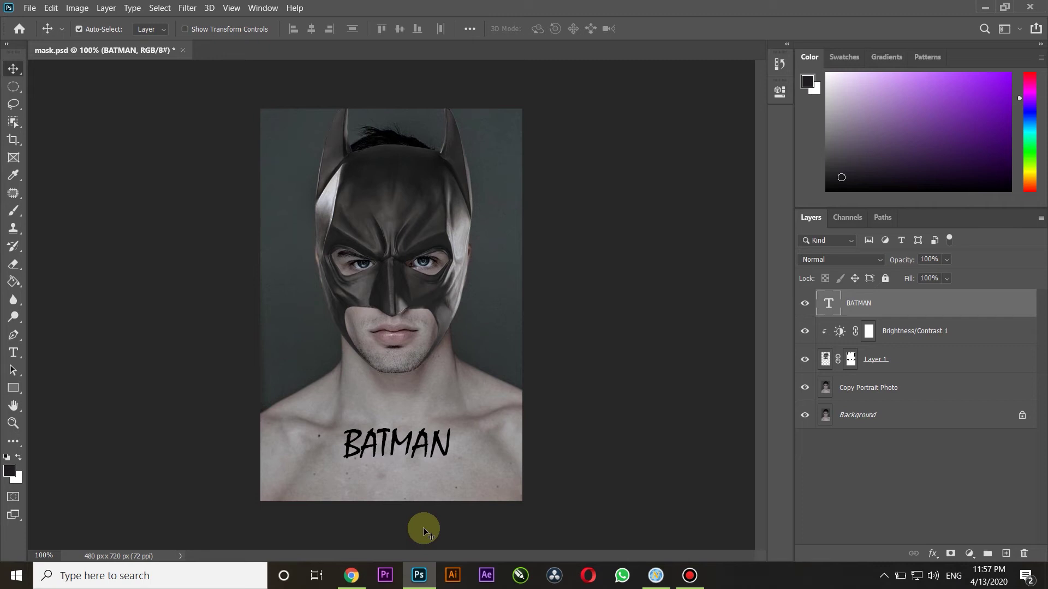
Draw a wide rectangle band across the lower portrait with no outline stroke
left_click(13, 394)
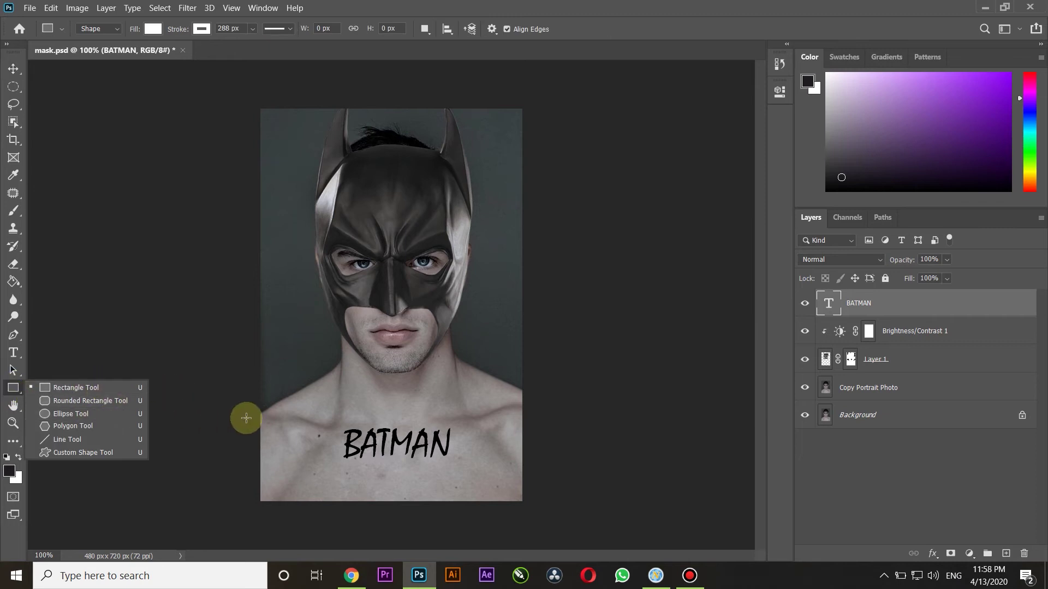
left_click_drag(241, 409, 543, 463)
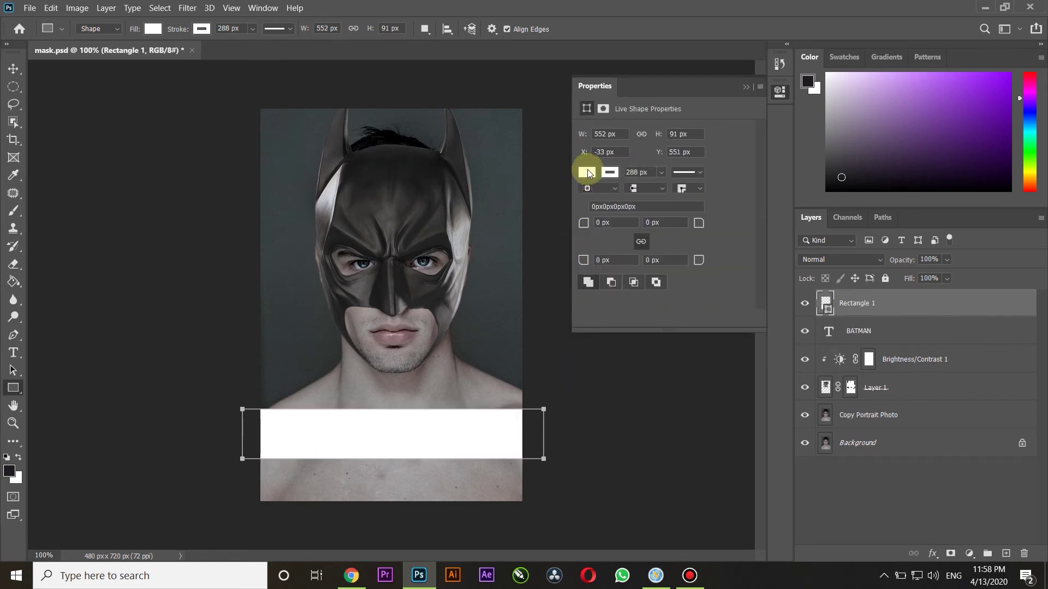
left_click(588, 173)
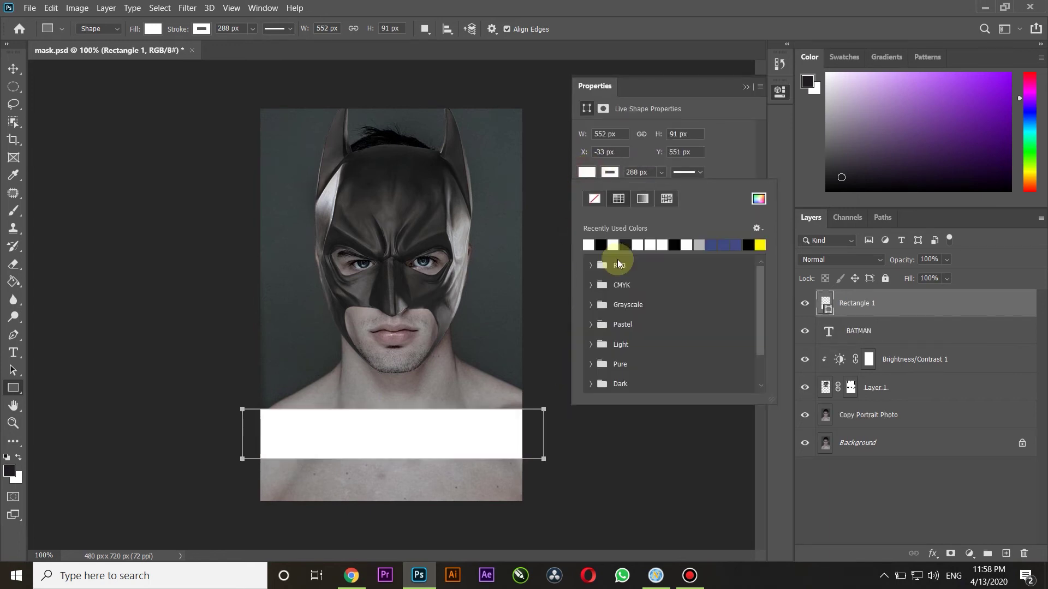
left_click(604, 244)
left_click(611, 173)
left_click(594, 198)
left_click(628, 172)
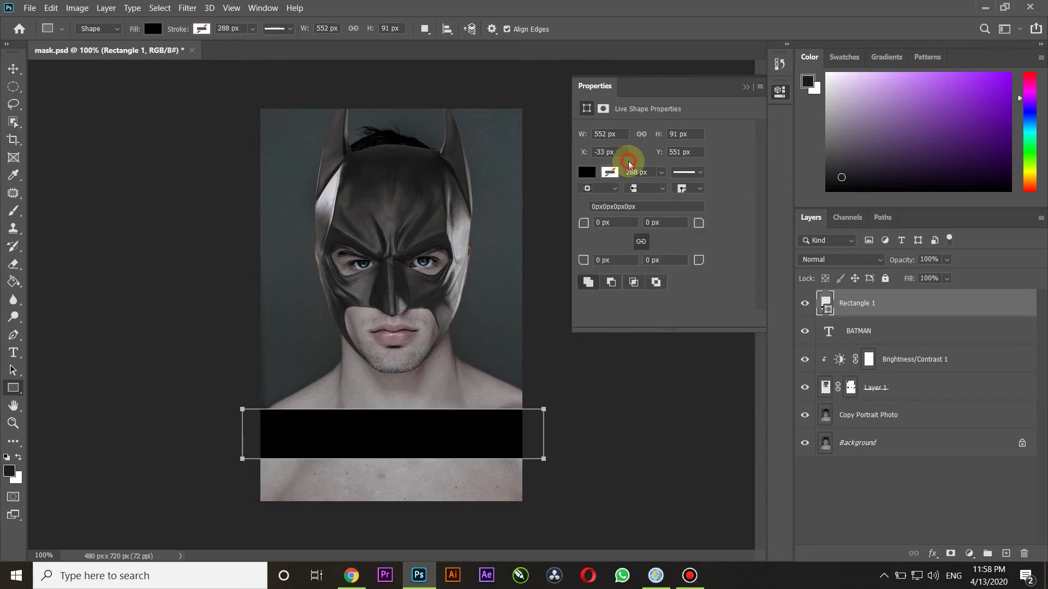
Lower the band's fill to 29% and change its colour to white
left_click(15, 68)
left_click(946, 278)
left_click_drag(963, 294, 919, 291)
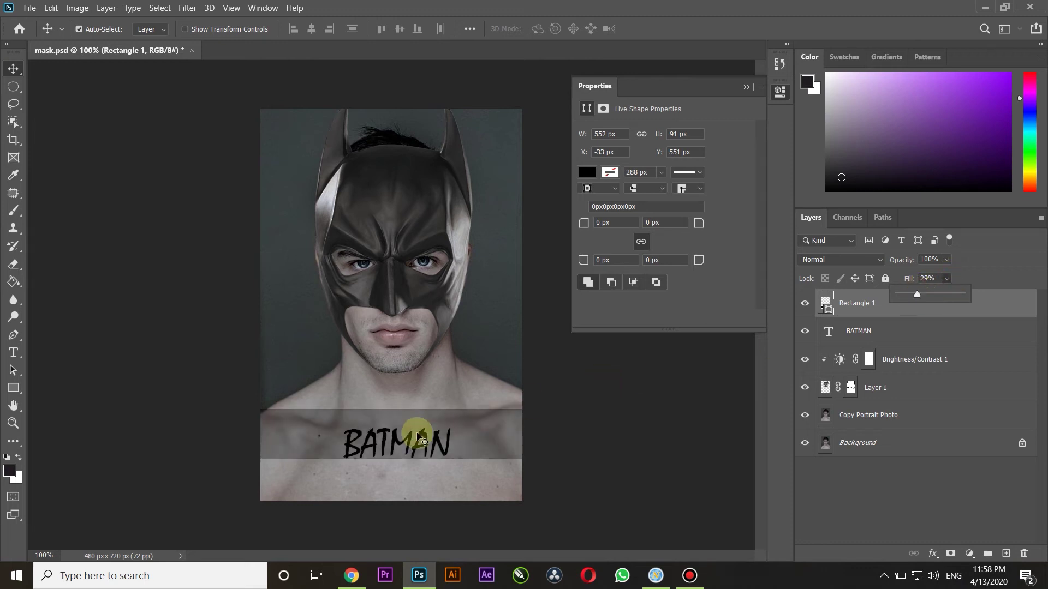
left_click(581, 177)
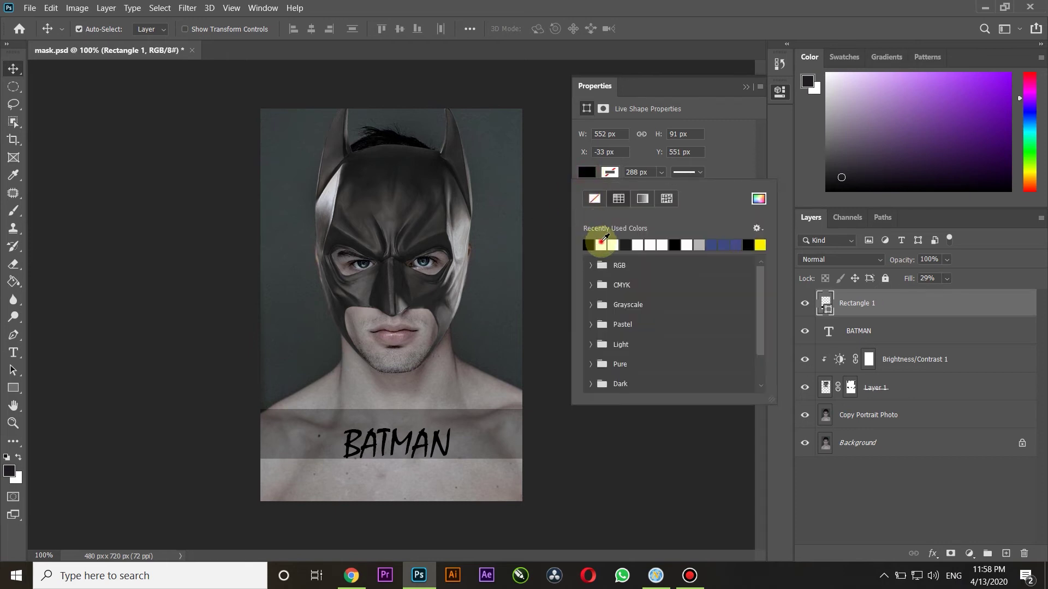
left_click(588, 244)
left_click(645, 4)
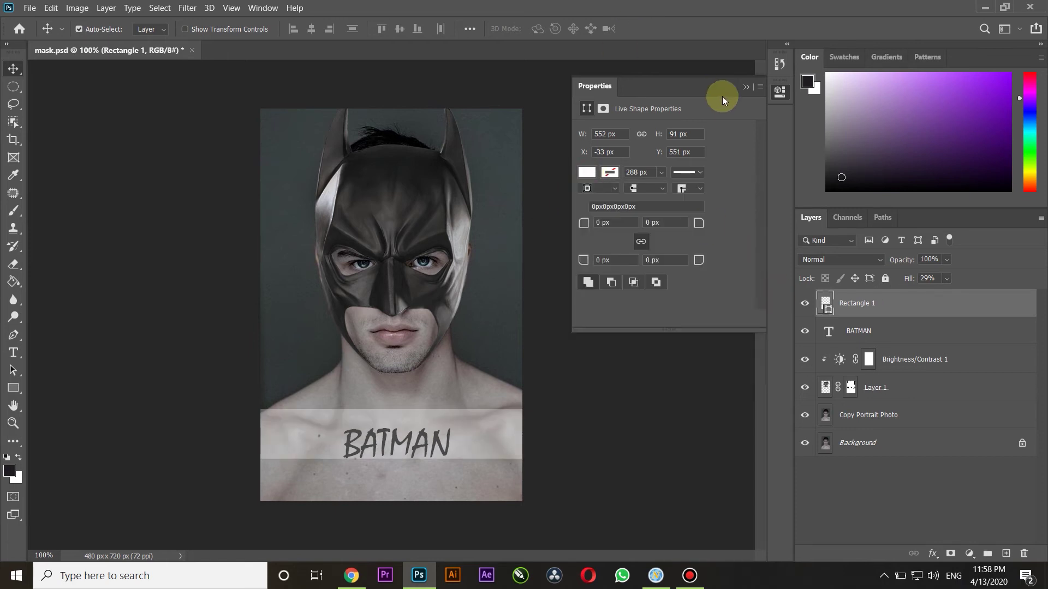
left_click(779, 91)
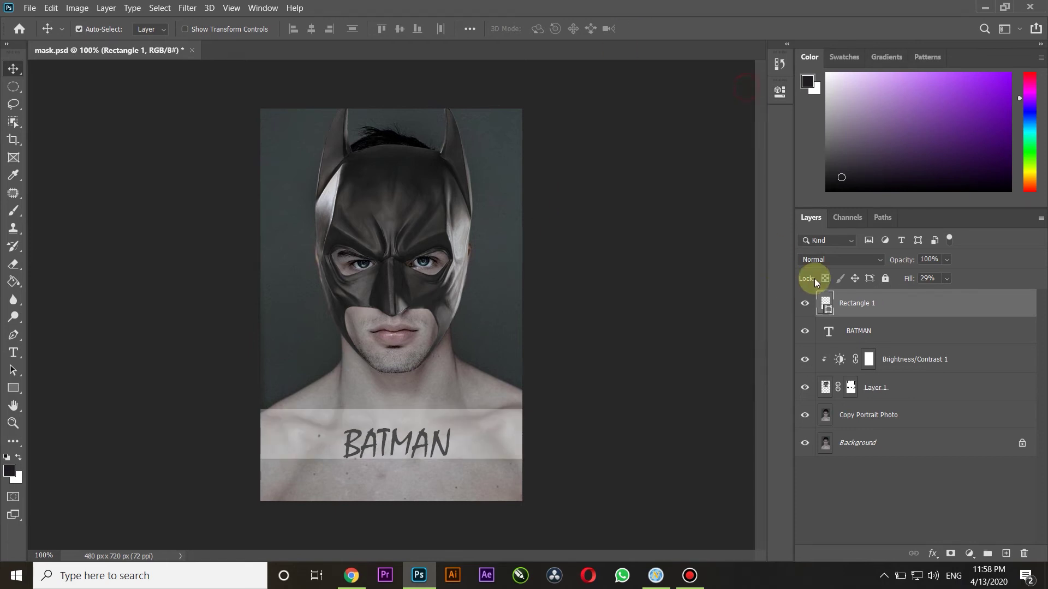
Move the BATMAN layer above Rectangle 1 and settle the title over the band
left_click_drag(829, 331, 843, 295)
left_click_drag(480, 429, 483, 436)
left_click(398, 438)
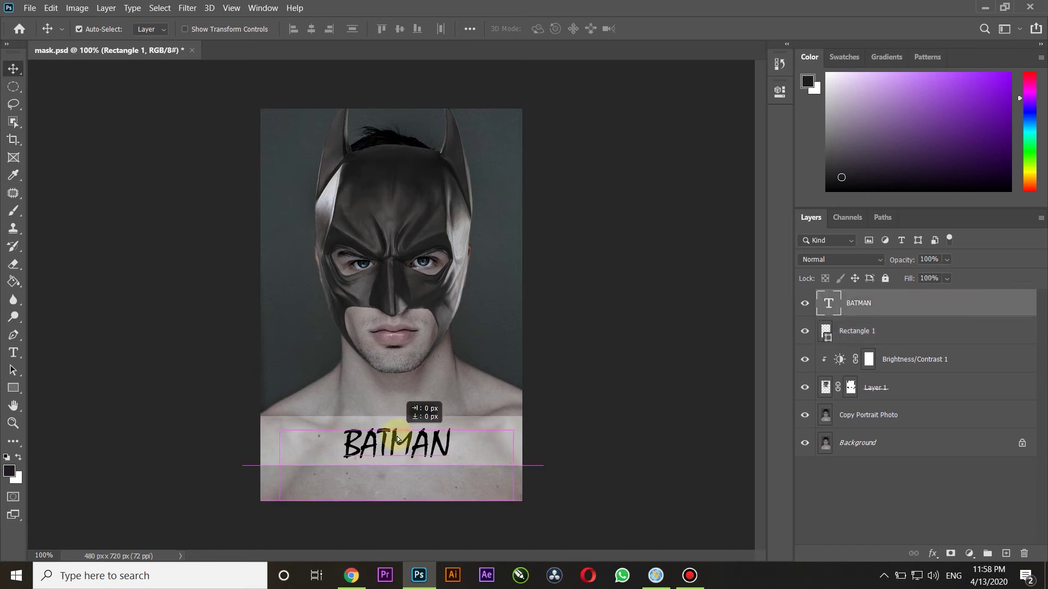
left_click(497, 514)
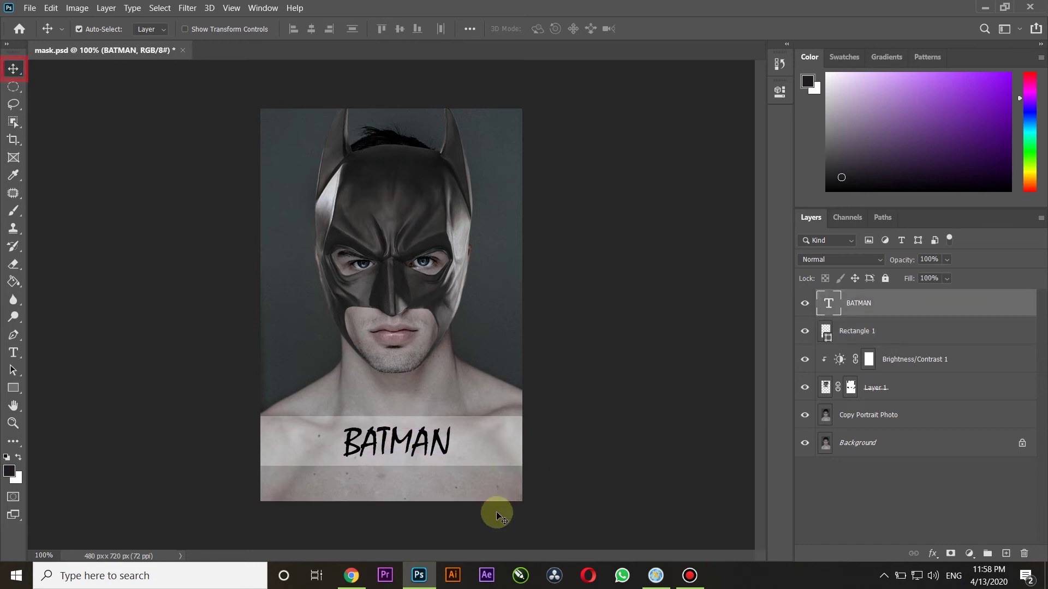
Nudge the BATMAN title up and open its Blending Options layer style window
key("Up")
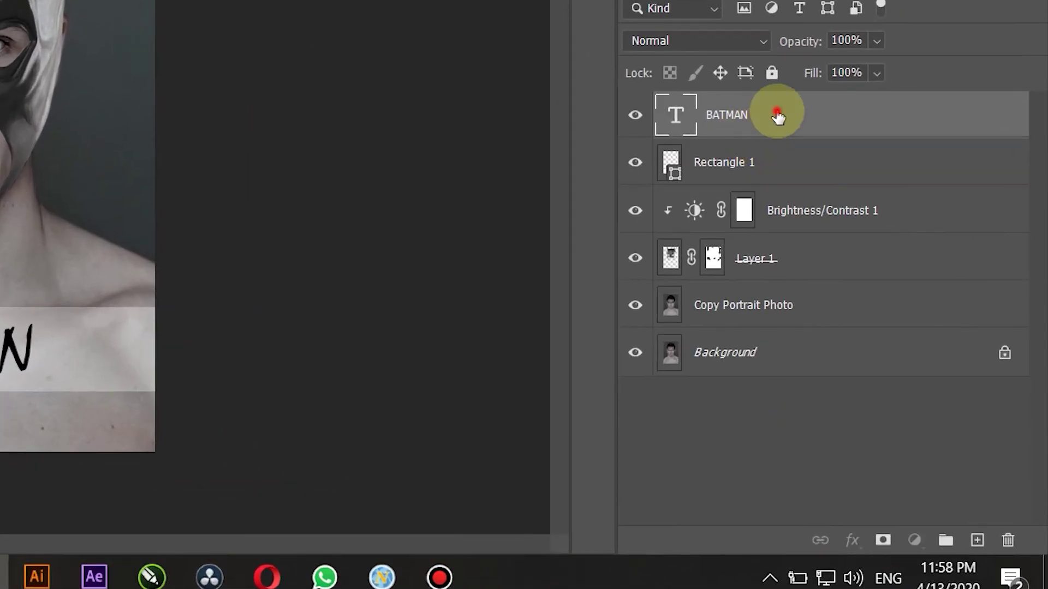
left_click(852, 540)
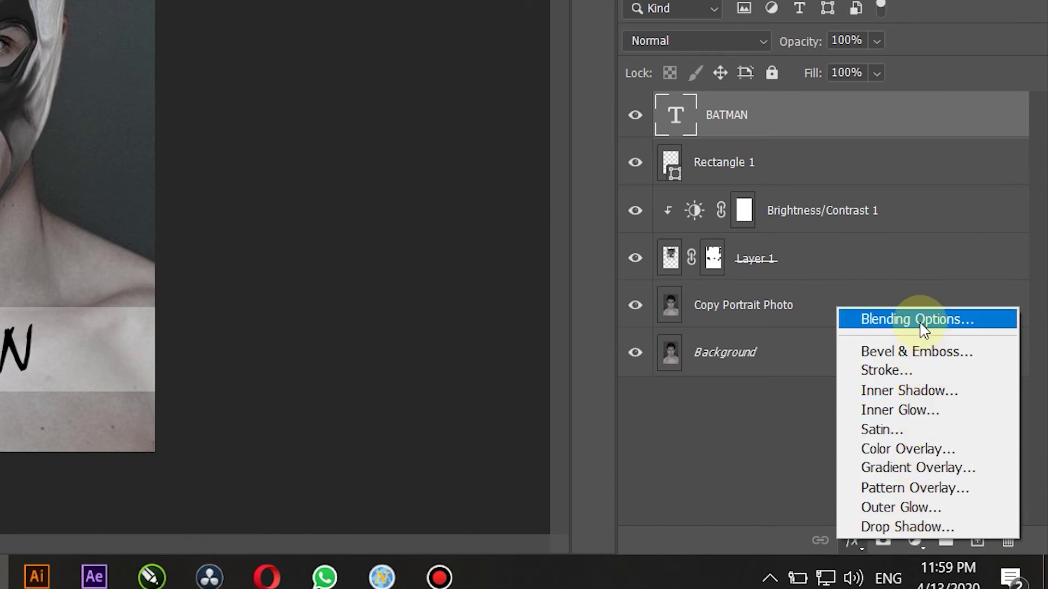
left_click(969, 328)
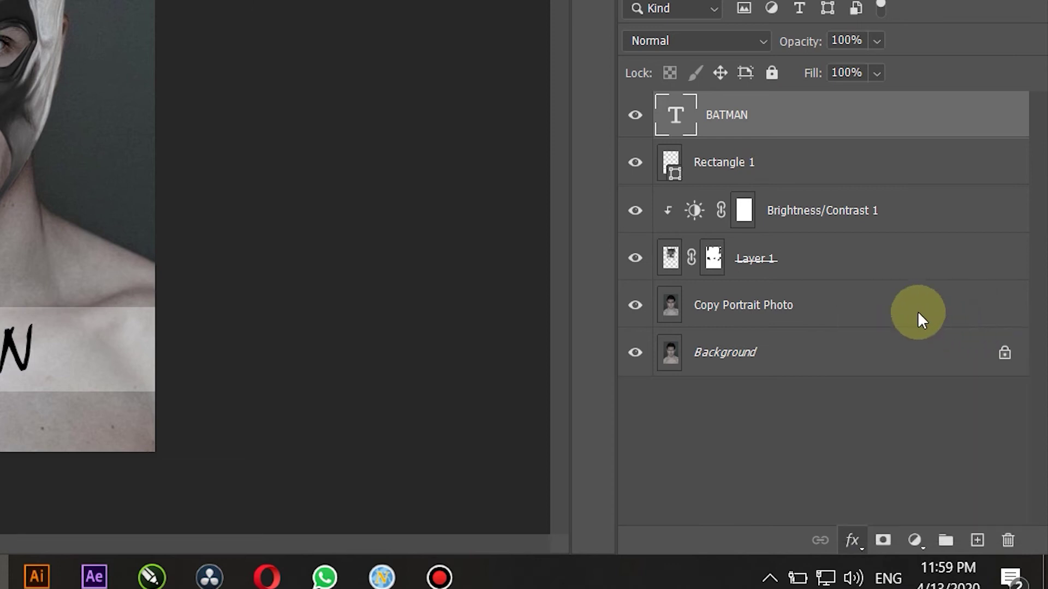
mouse_move(617, 177)
left_mouse_down()
mouse_move(643, 98)
mouse_move(630, 96)
left_mouse_up()
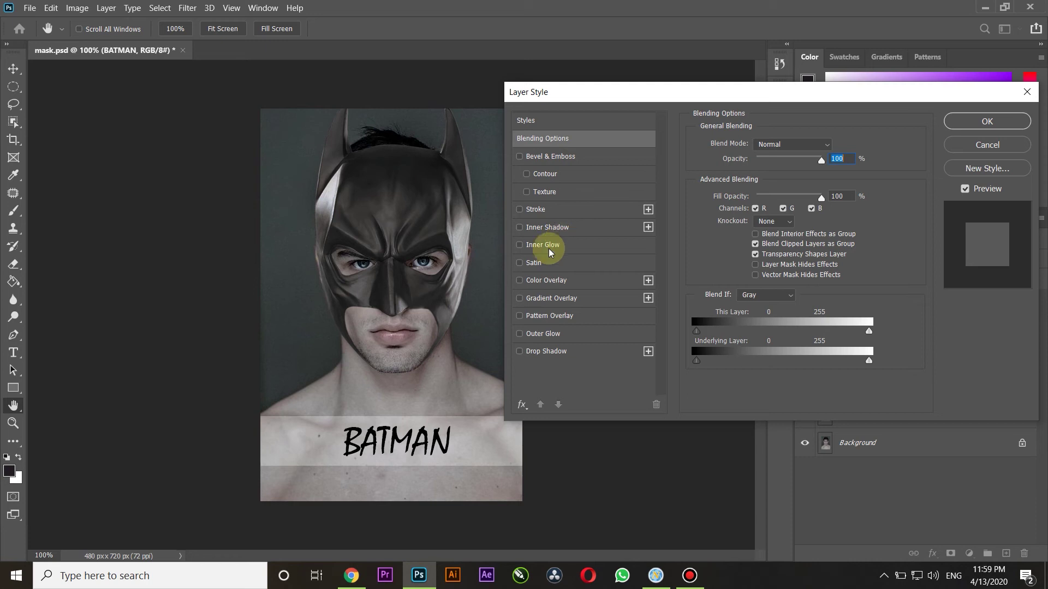
Enable Drop Shadow with 72% opacity, 136° angle, 0 px distance and 13 px size
left_click(541, 353)
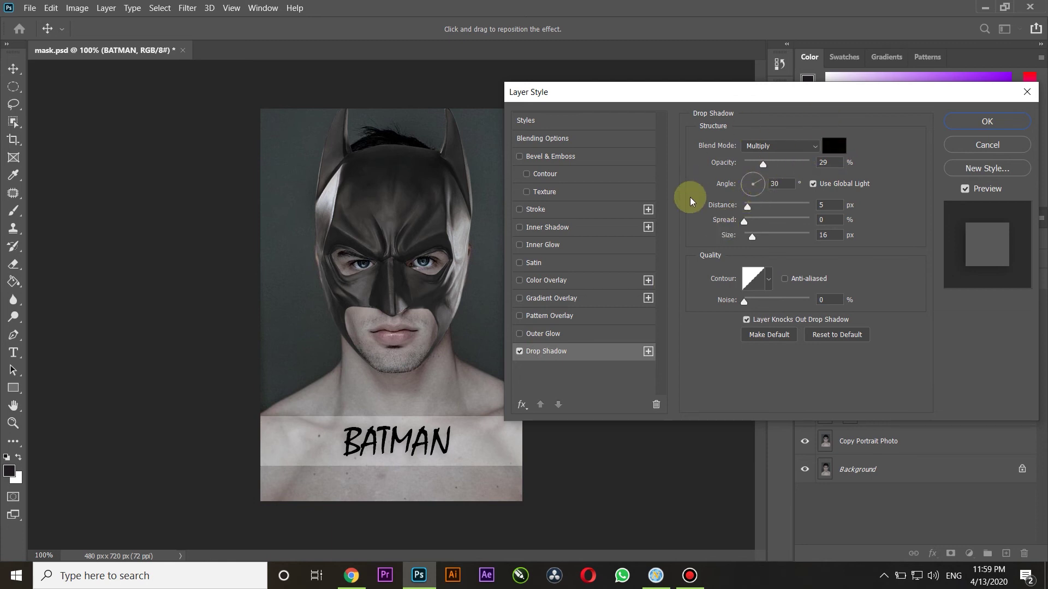
mouse_move(759, 159)
left_mouse_down()
mouse_move(817, 166)
mouse_move(771, 163)
left_mouse_up()
mouse_move(747, 206)
left_mouse_down()
mouse_move(763, 211)
mouse_move(744, 180)
mouse_move(751, 192)
mouse_move(804, 164)
left_mouse_up()
left_click_drag(752, 188, 740, 176)
left_click_drag(803, 164, 792, 166)
left_click_drag(752, 236, 744, 207)
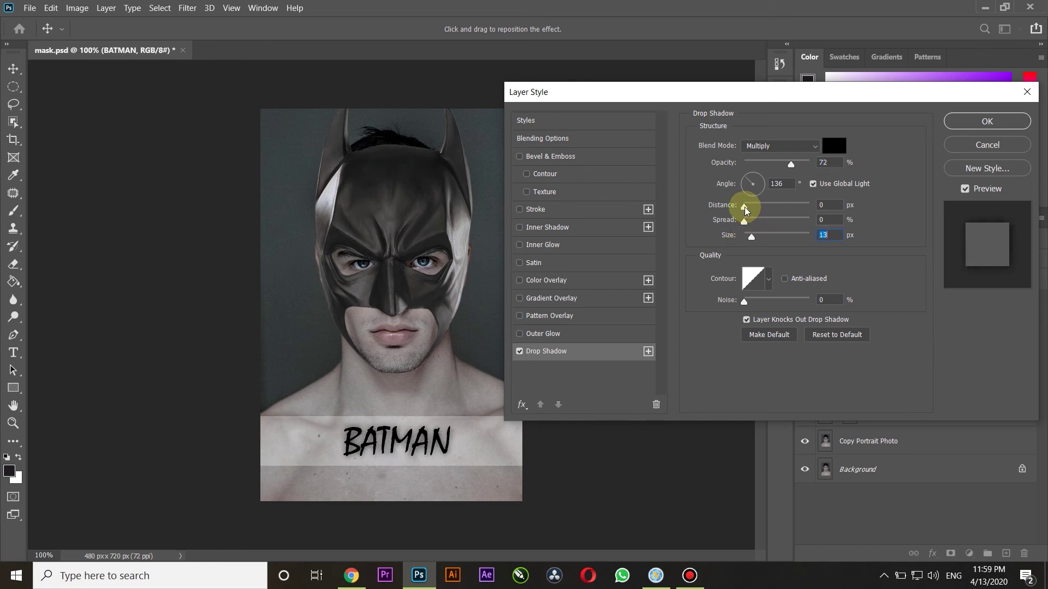
Commit BATMAN's drop shadow, then give Rectangle 1 100% Fill and about 43% Opacity
left_click(977, 122)
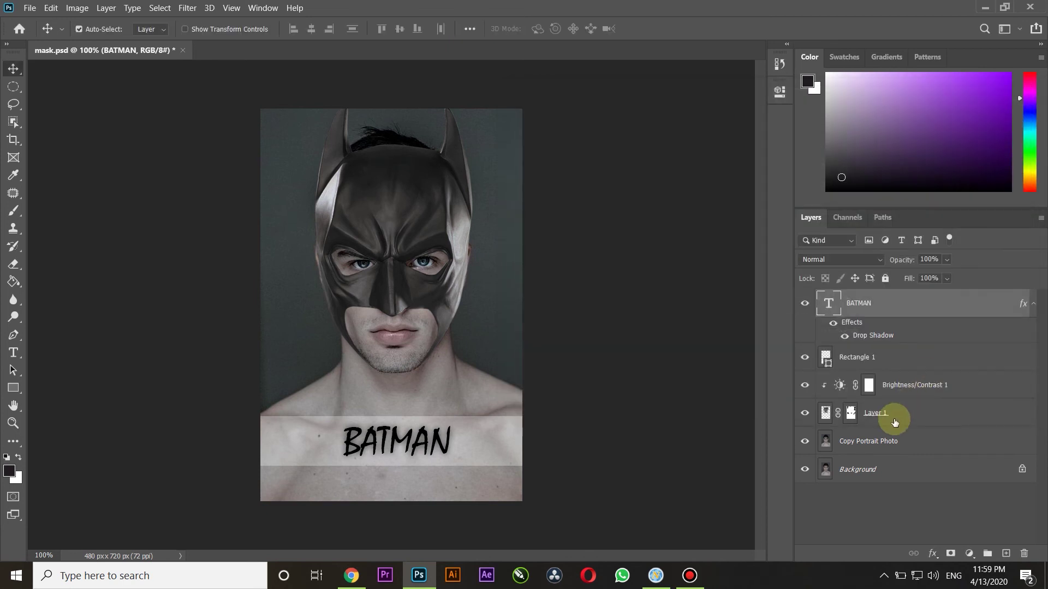
left_click(840, 365)
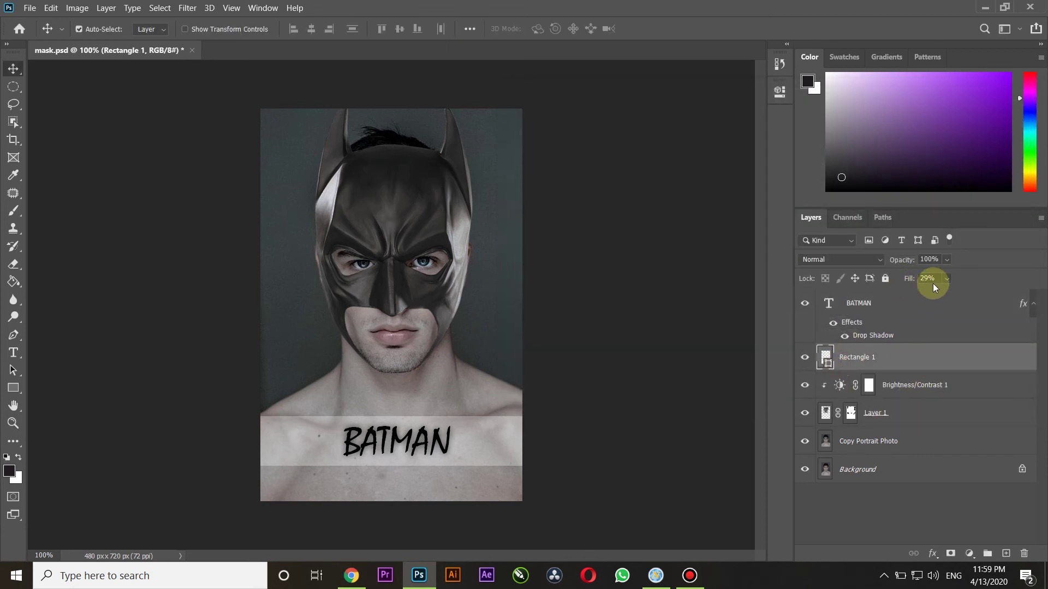
left_click(946, 280)
left_click_drag(955, 294, 998, 294)
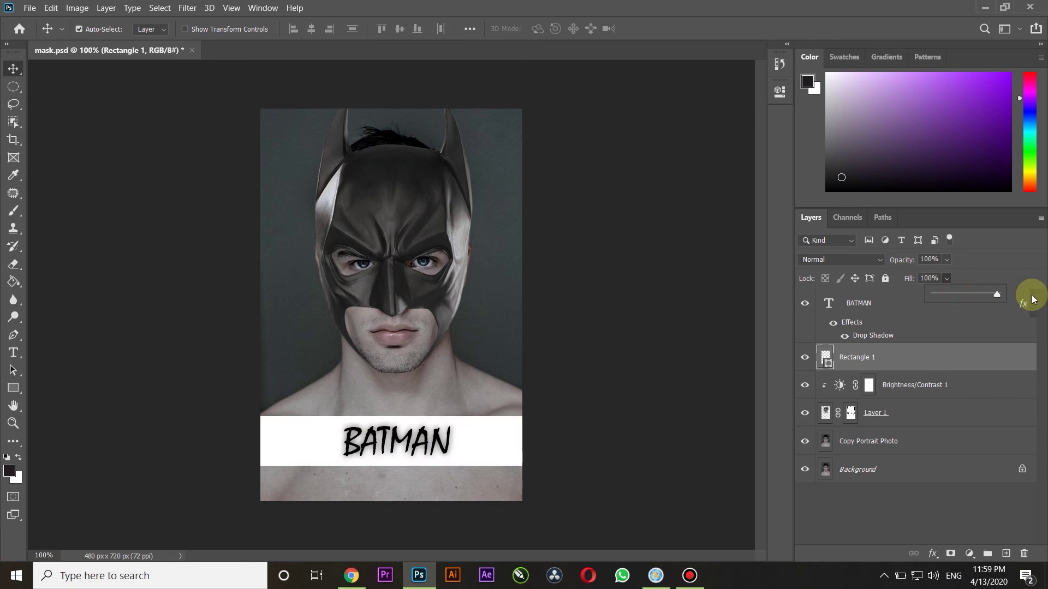
left_click(947, 260)
left_click_drag(936, 278, 923, 279)
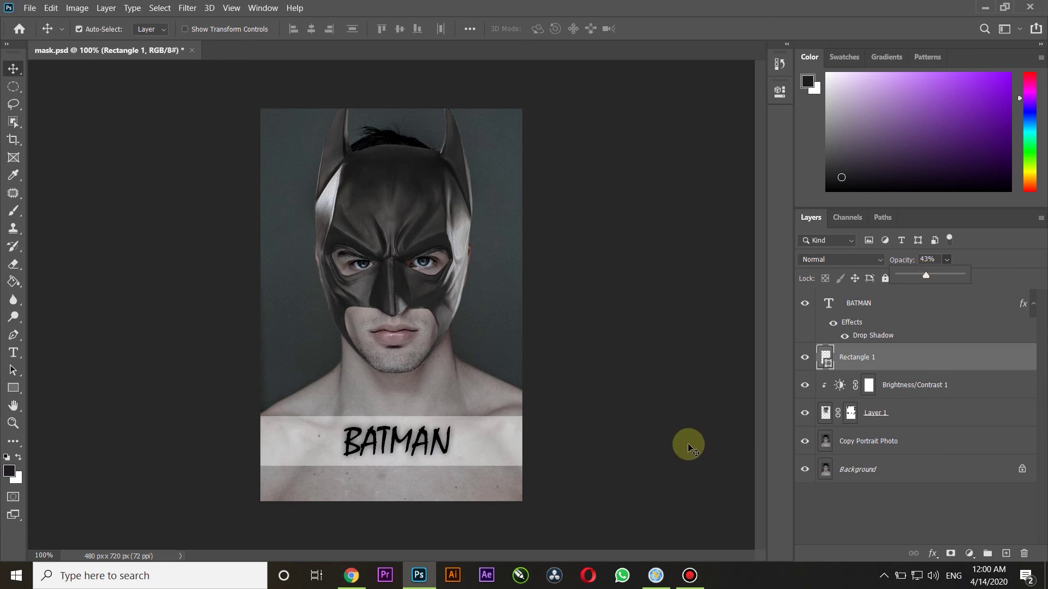
left_click(831, 303)
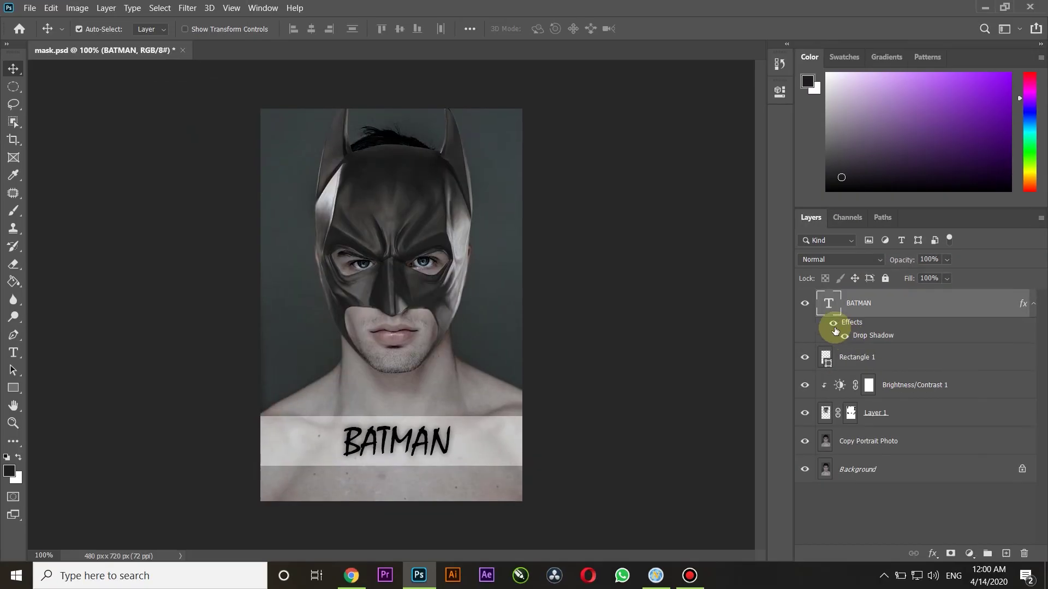
Compare BATMAN with and without its drop shadow, then browse fonts for the title
left_click(831, 327)
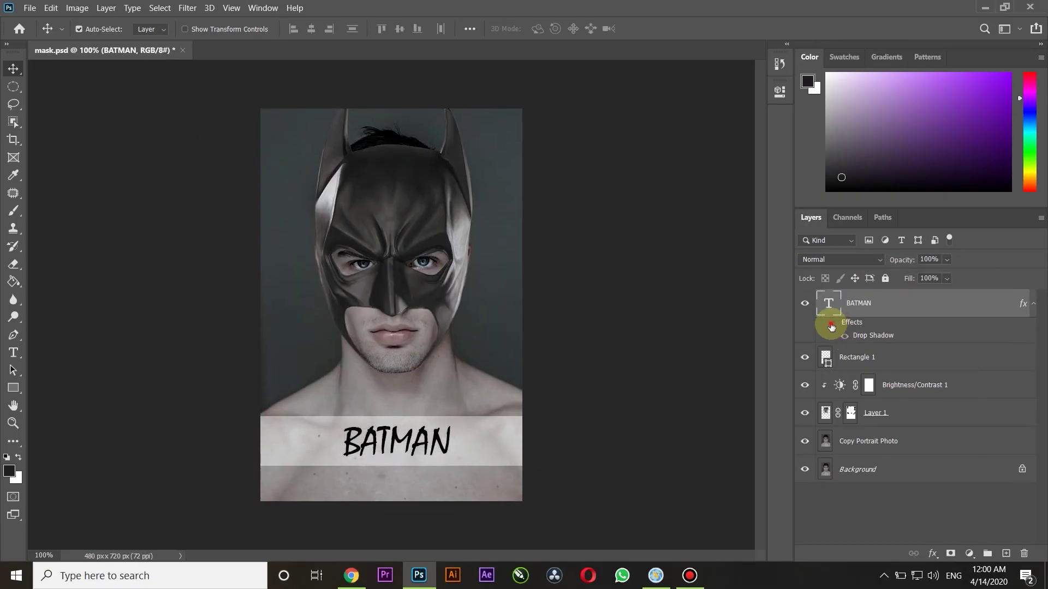
double_click(826, 304)
left_click(197, 28)
mouse_move(370, 75)
left_mouse_down()
mouse_move(363, 222)
mouse_move(381, 402)
mouse_move(377, 546)
left_mouse_up()
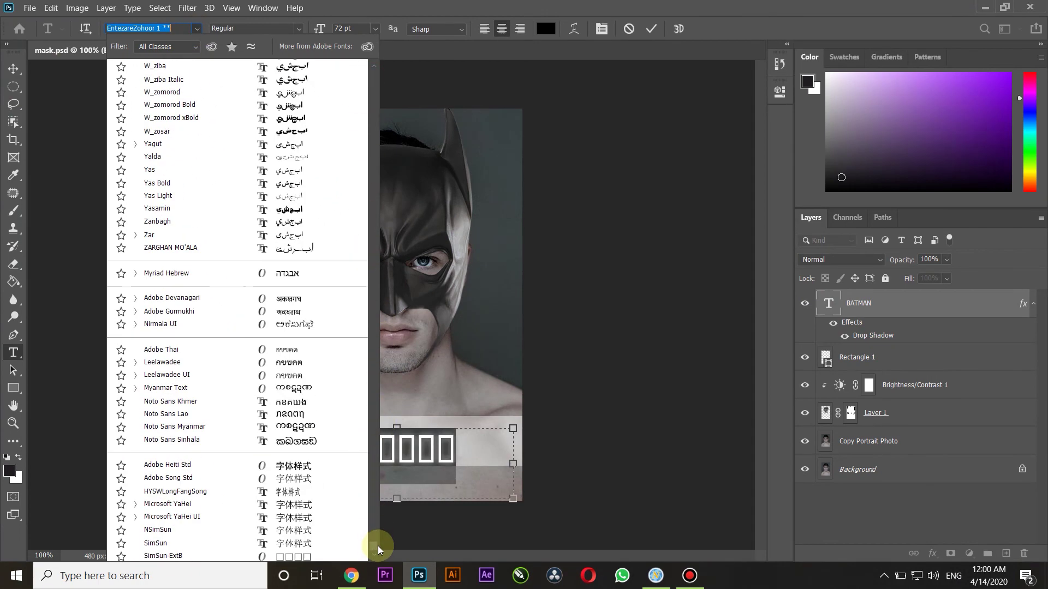
scroll(334, 398, "up", 10)
scroll(349, 273, "up", 5)
scroll(349, 273, "up", 3)
scroll(355, 164, "up", 4)
scroll(339, 136, "up", 2)
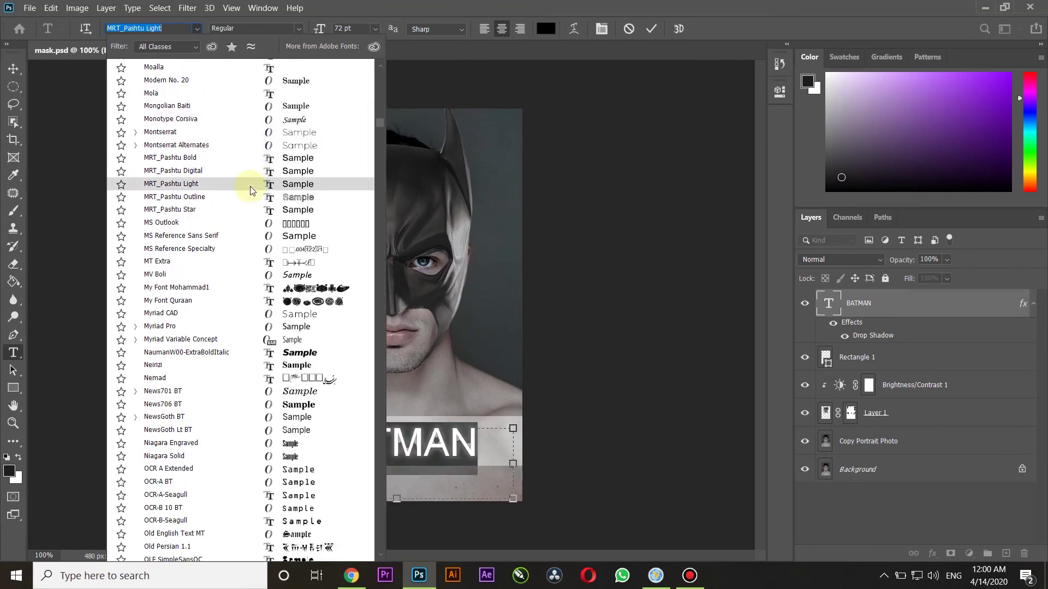
key("Escape")
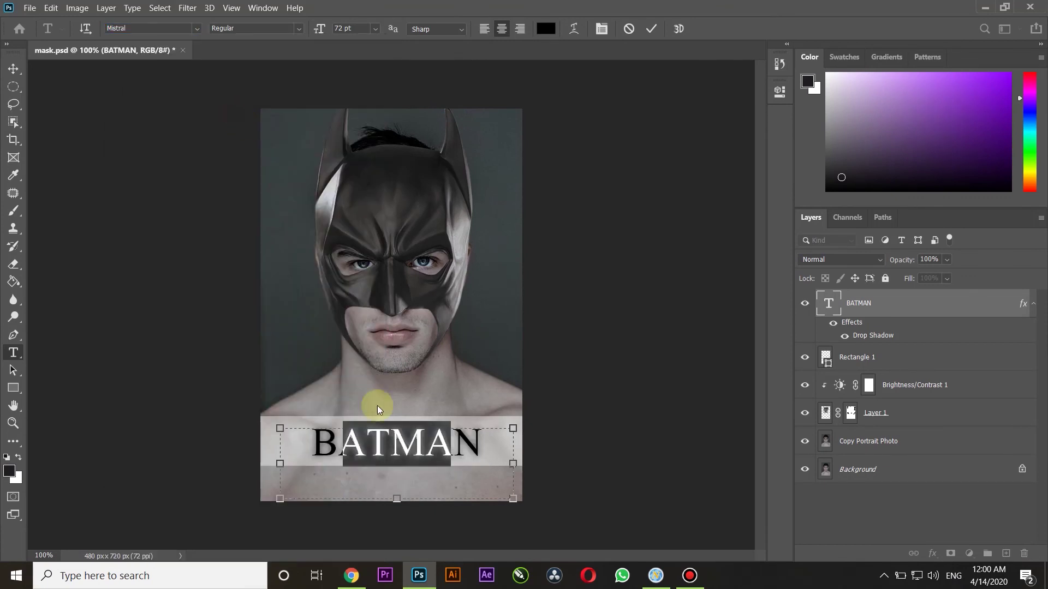
Apply Mongolian Baiti to the BATMAN title and commit the text edit
left_click(431, 474)
left_click(651, 28)
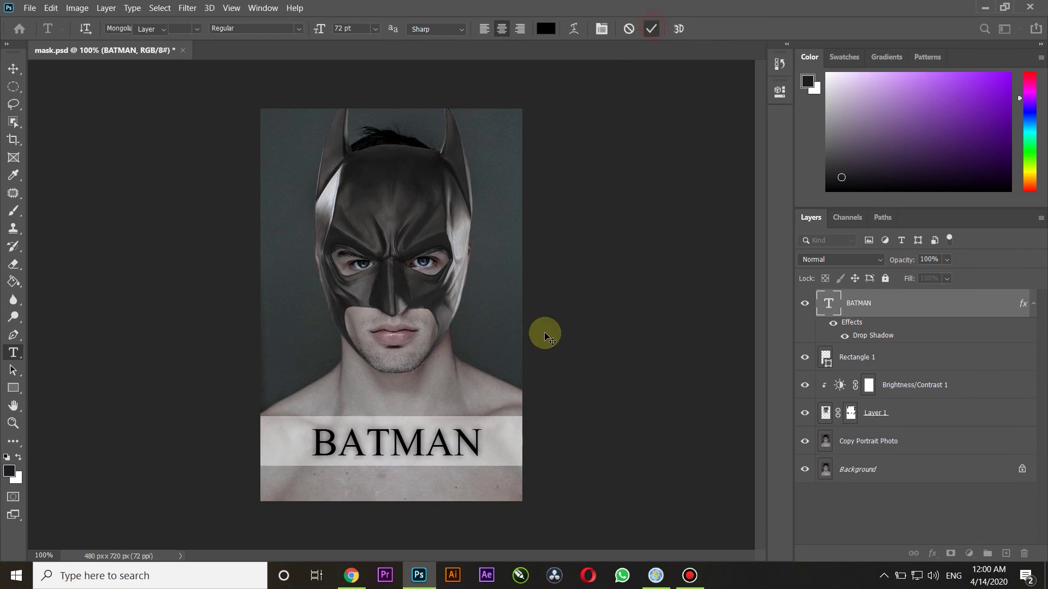
key("v")
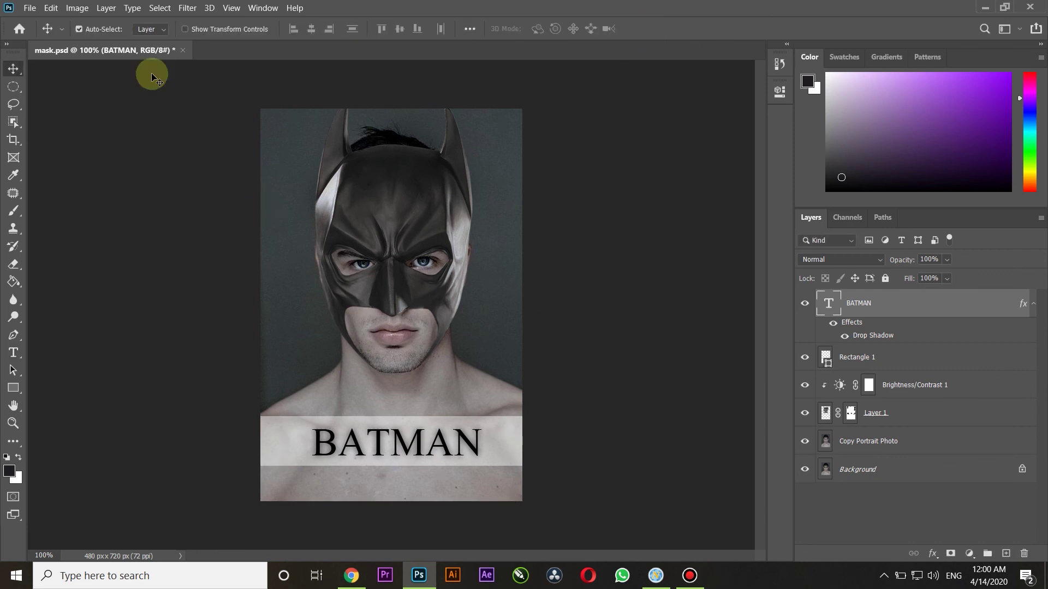
left_click(29, 8)
left_click(59, 152)
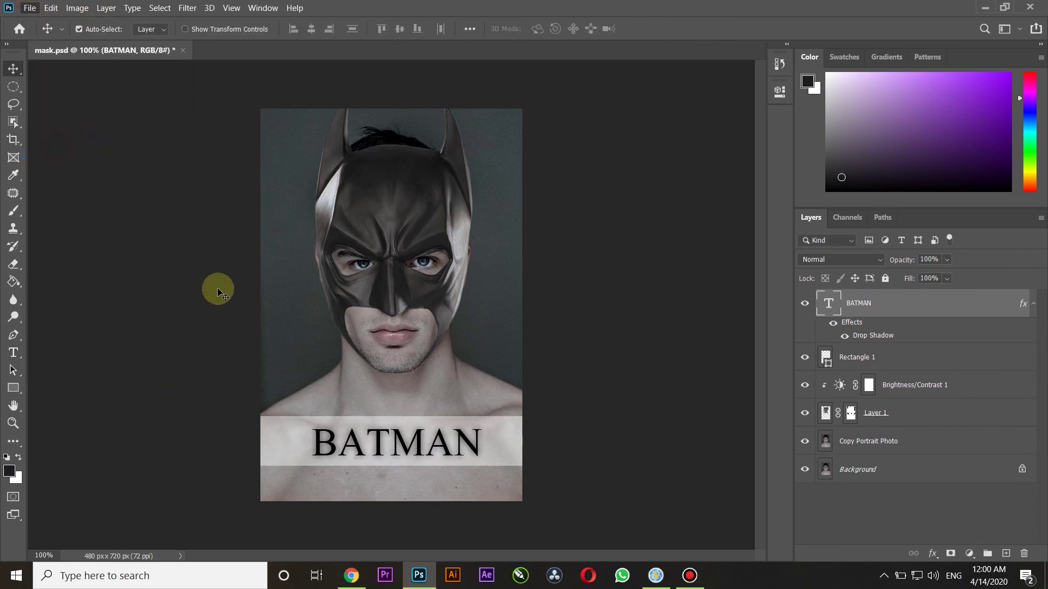